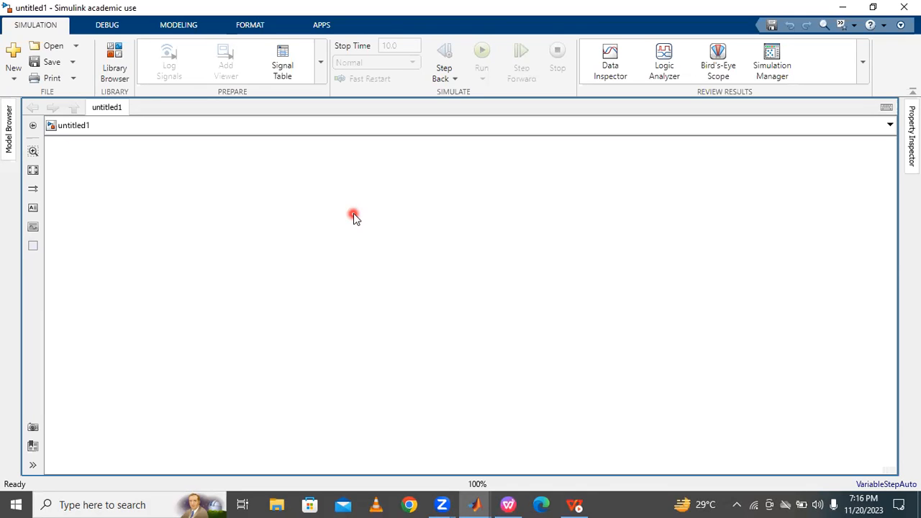
# Add a DC Machine block to the empty model
pyautogui.doubleClick(355, 216)
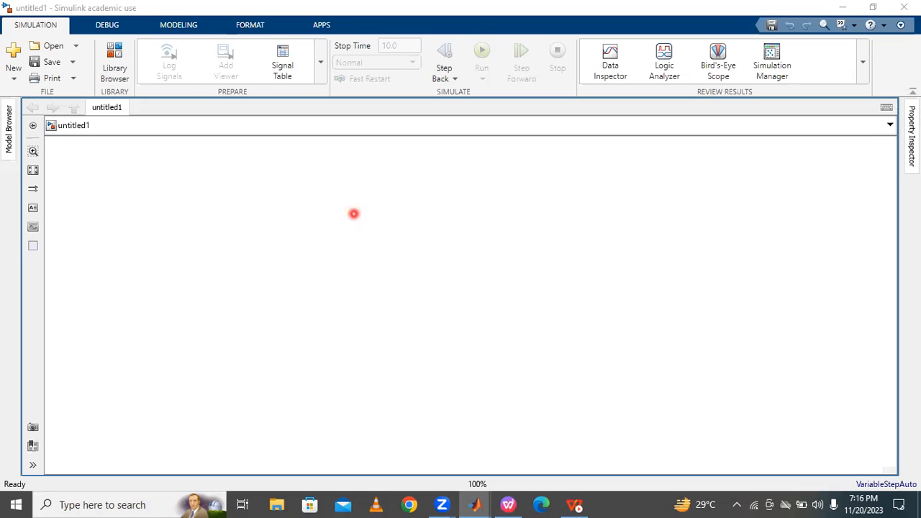
pyautogui.write('DC')
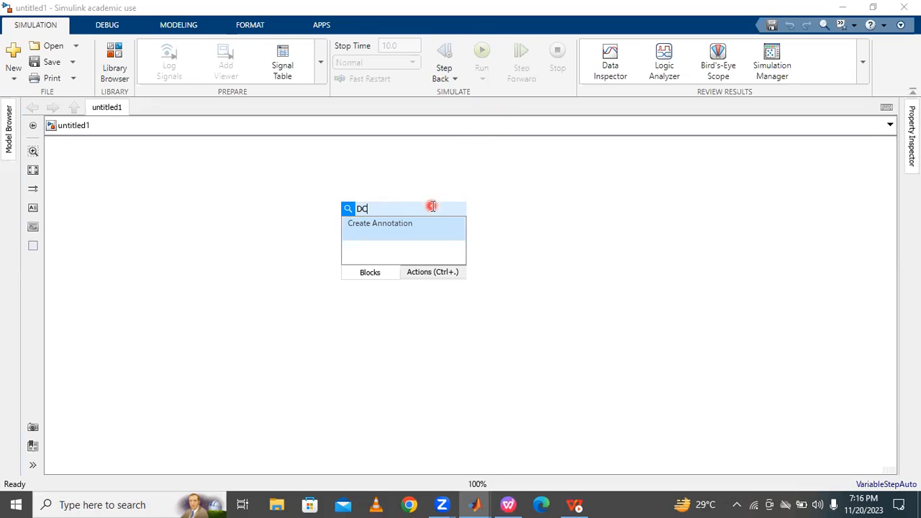
pyautogui.write(' MACHINE')
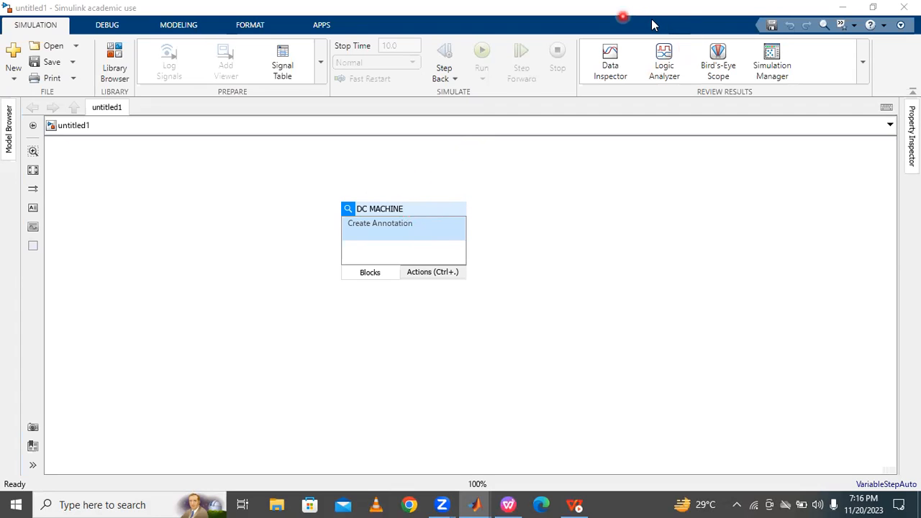
pyautogui.click(379, 238)
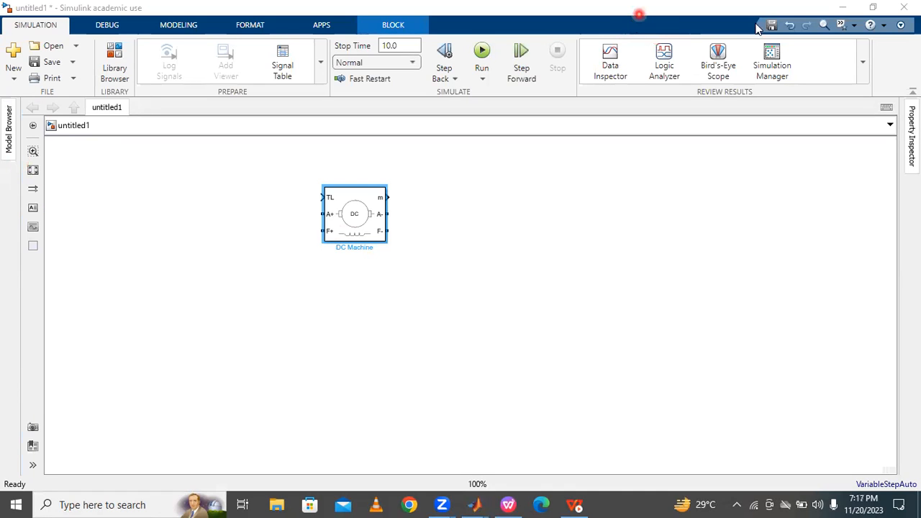
# Add a DC Voltage Source block from Electrical/Specialized Power Systems/Sources and place it below the DC machine
pyautogui.click(32, 173)
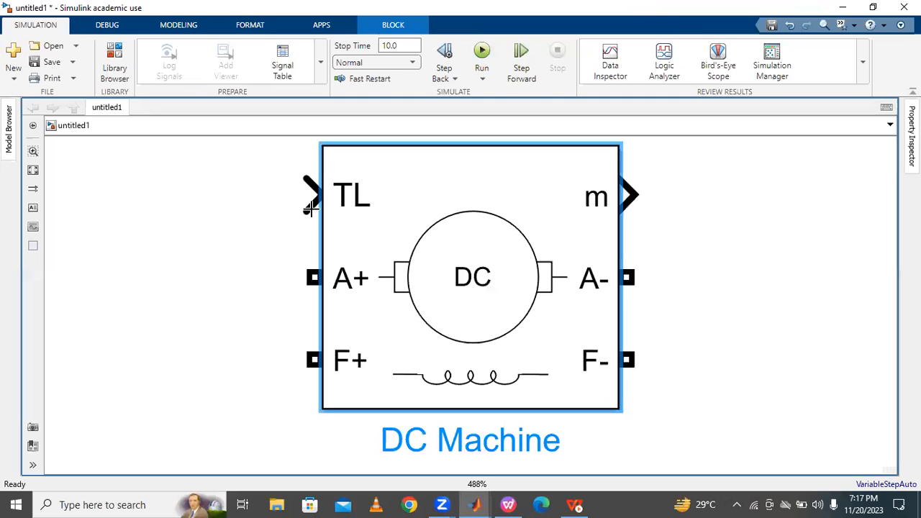
pyautogui.click(348, 287)
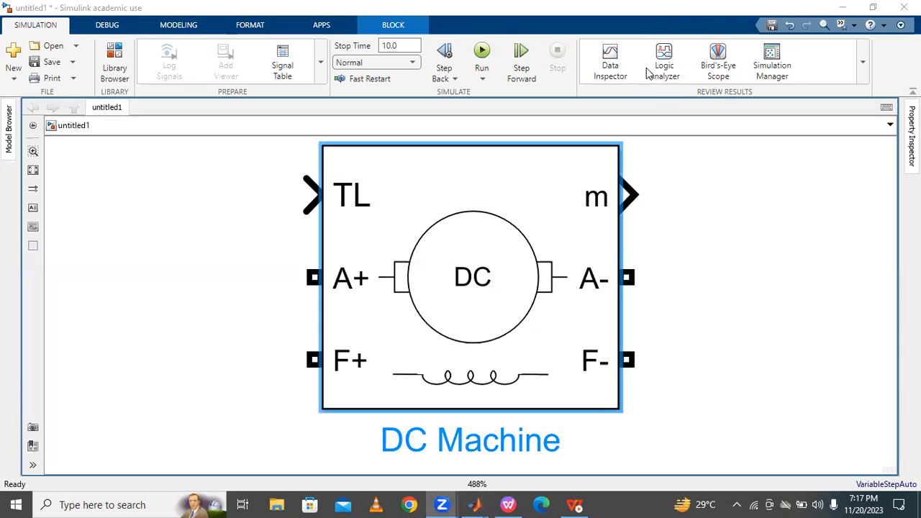
pyautogui.press('space')
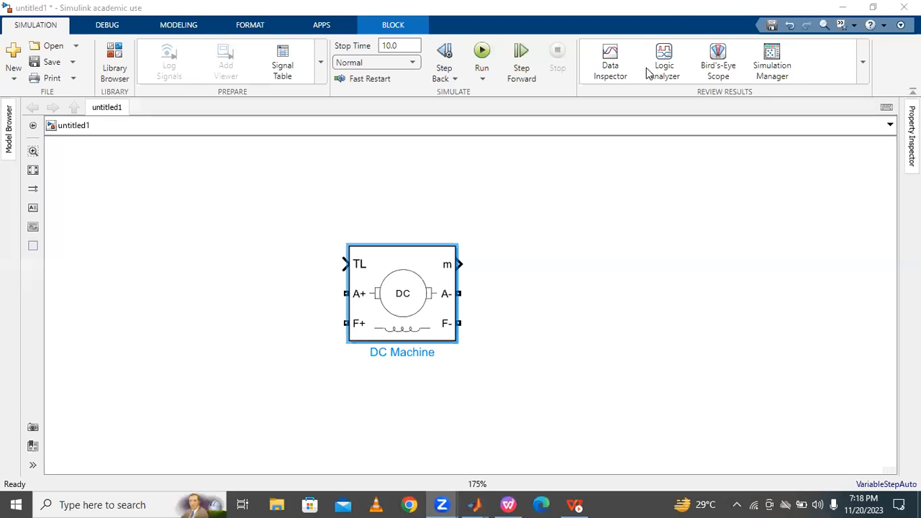
pyautogui.click(496, 215)
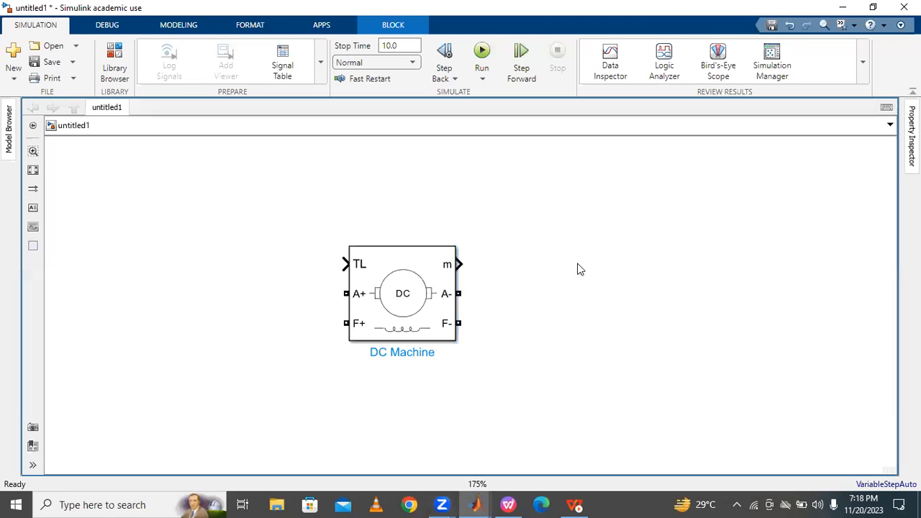
pyautogui.doubleClick(547, 205)
pyautogui.write('DC ')
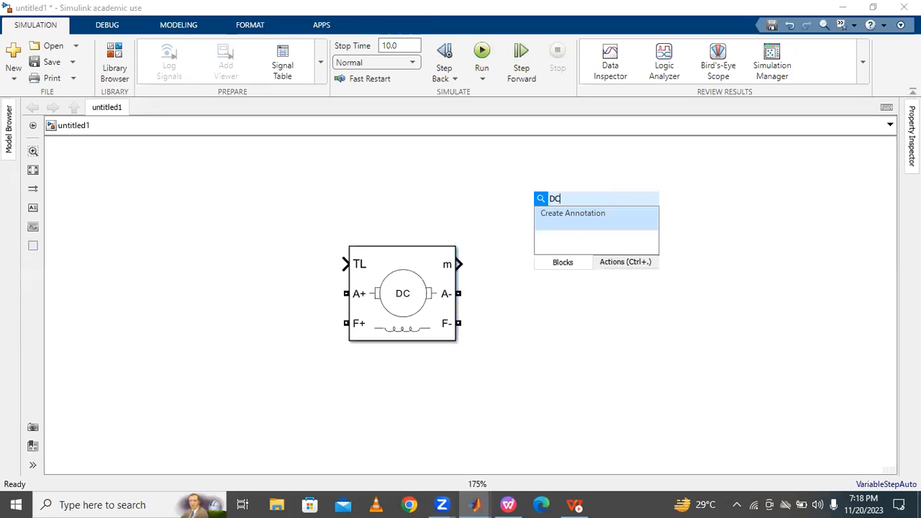
pyautogui.write('VOLTA')
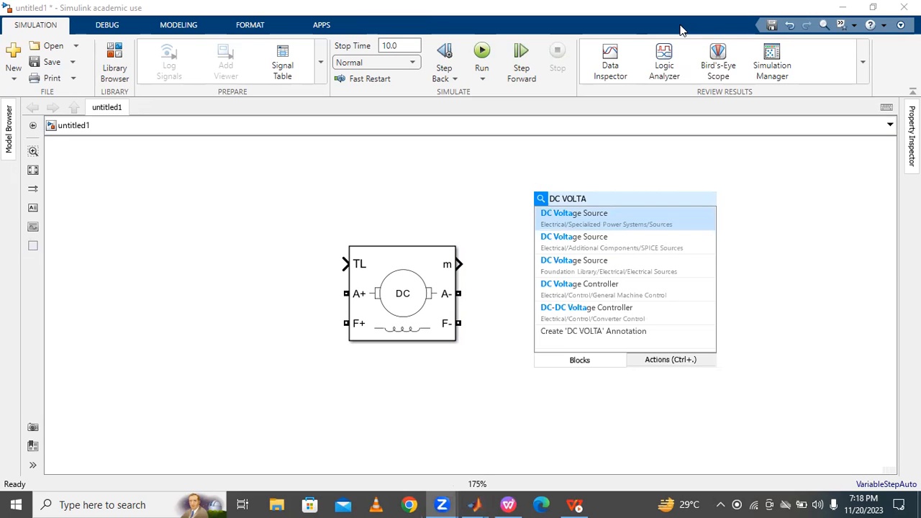
pyautogui.press('Return')
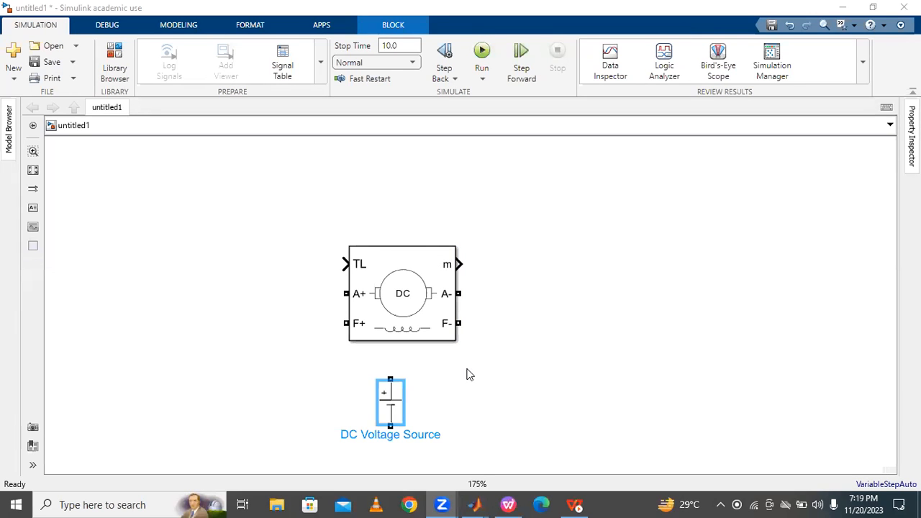
pyautogui.click(442, 386)
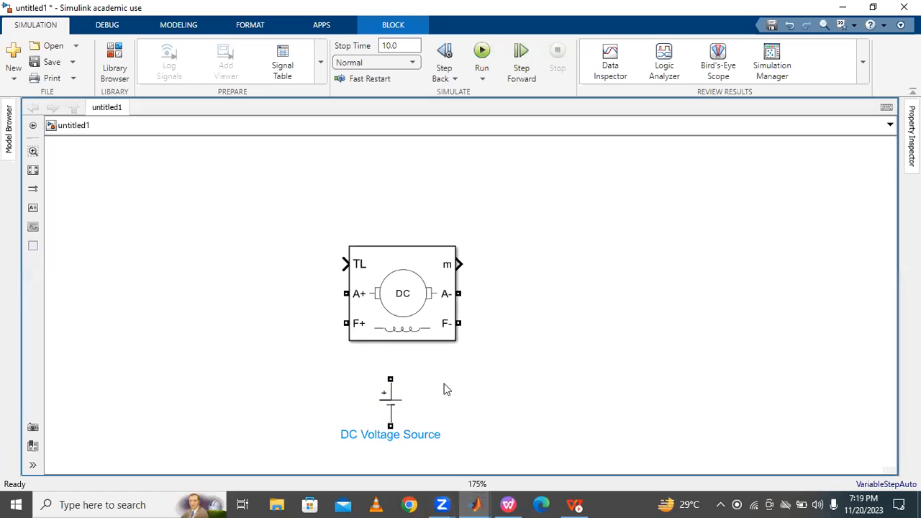
# Rotate the DC Voltage Source to horizontal, with its positive terminal on the A+ side of the machine
pyautogui.click(384, 399)
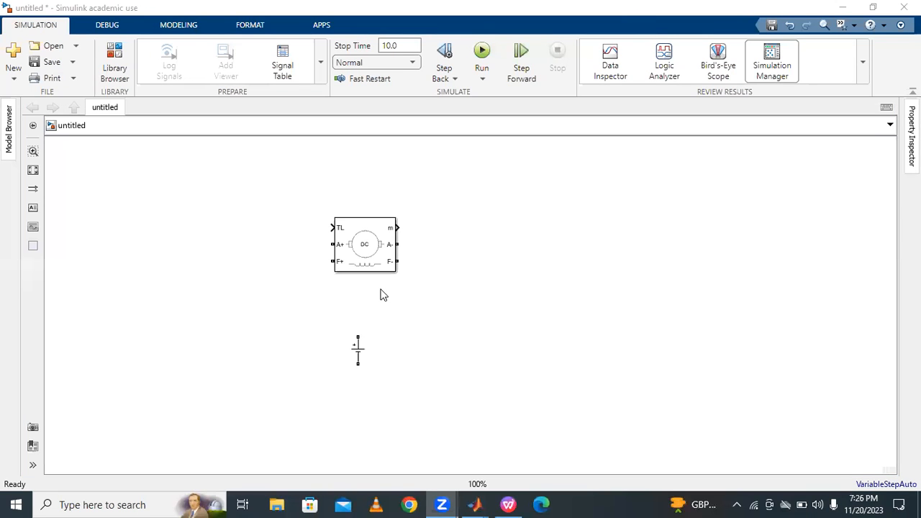
pyautogui.click(358, 351)
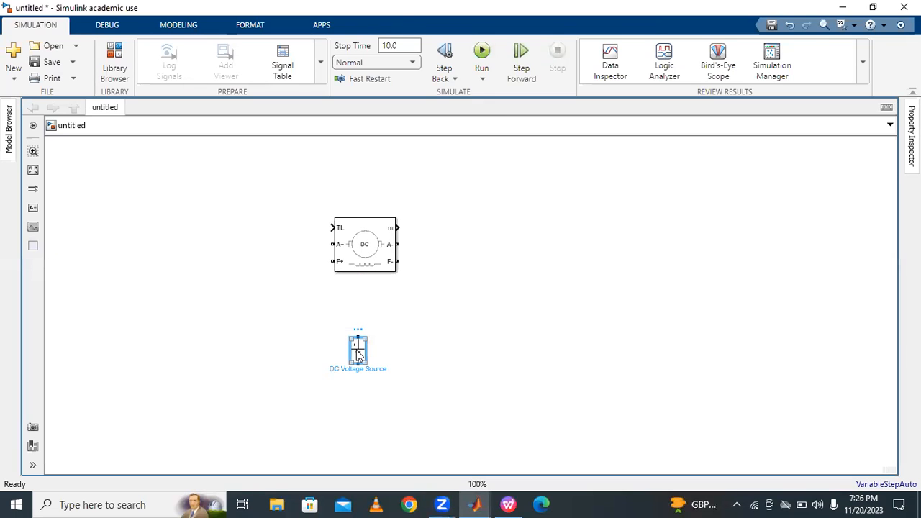
pyautogui.hotkey('ctrl', 'r')
pyautogui.hotkey('ctrl', 'r')
pyautogui.hotkey('ctrl', 'r')
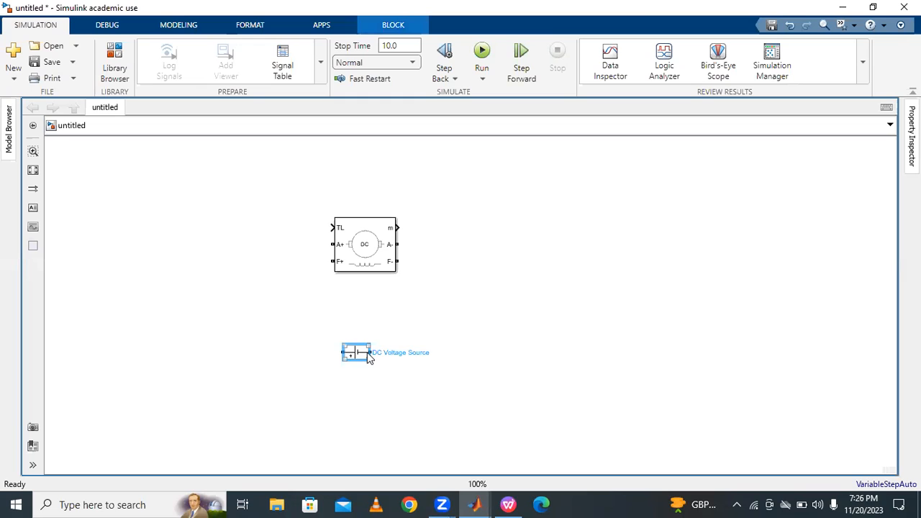
pyautogui.click(446, 325)
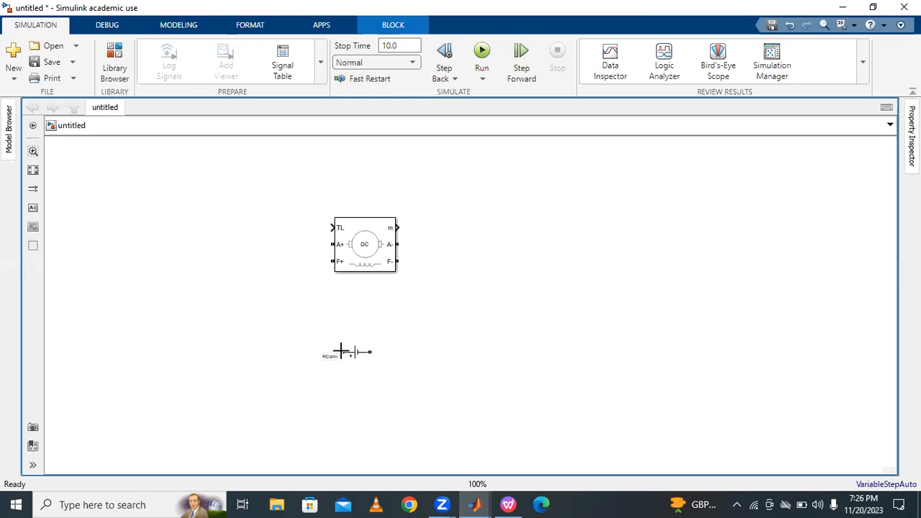
# Wire the source's positive terminal to A+ and negative terminal to A-, moving both vertical wire segments farther out from the machine
pyautogui.moveTo(341, 351); pyautogui.dragTo(325, 244)
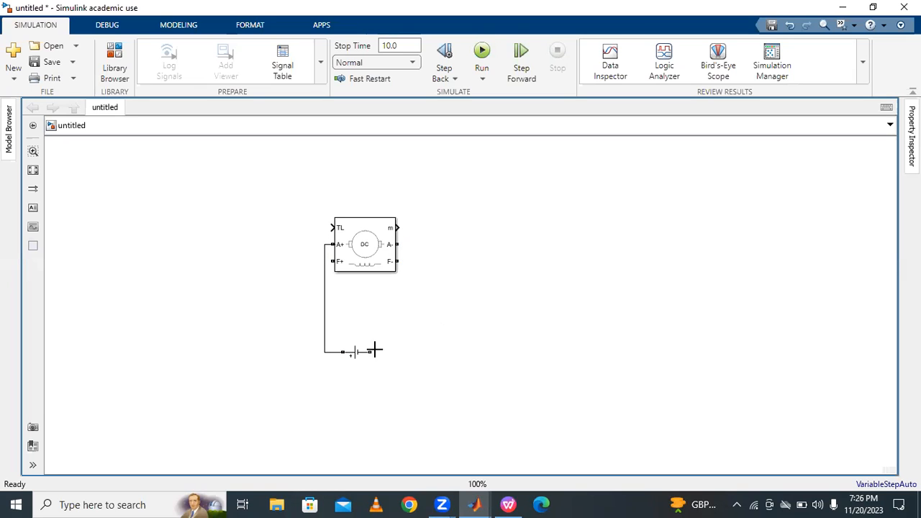
pyautogui.moveTo(369, 352); pyautogui.dragTo(403, 245)
pyautogui.moveTo(323, 293); pyautogui.dragTo(297, 300)
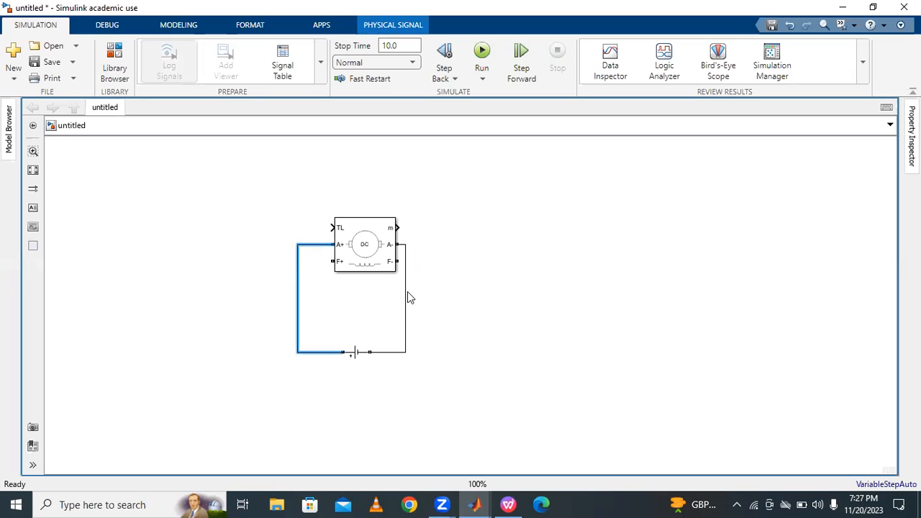
pyautogui.moveTo(405, 294); pyautogui.dragTo(427, 289)
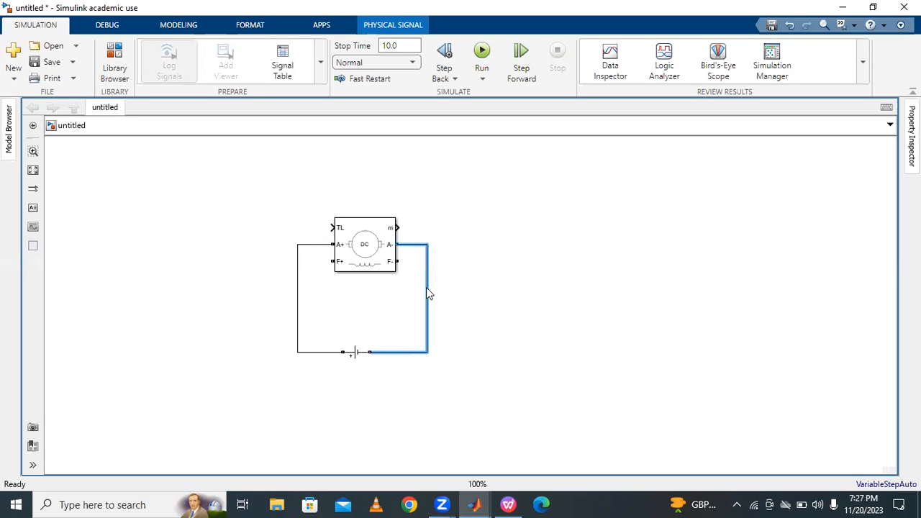
# Connect the machine's F+ port to the A+ supply wire and its F- port to the A- supply wire
pyautogui.click(333, 259)
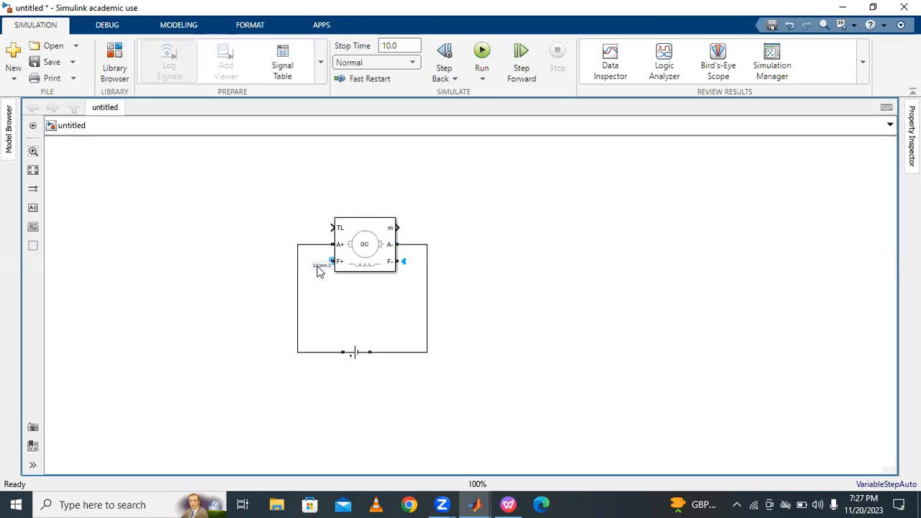
pyautogui.doubleClick(318, 267)
pyautogui.click(198, 191)
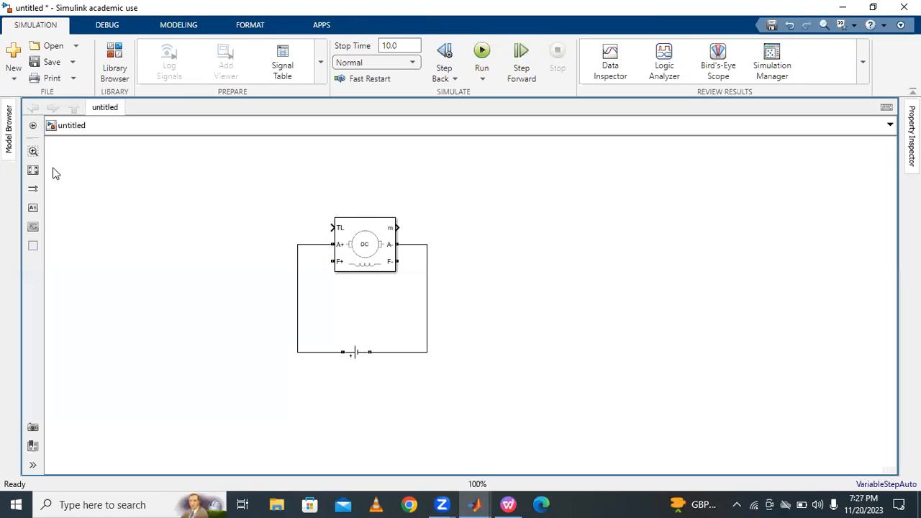
pyautogui.click(33, 170)
pyautogui.moveTo(401, 240); pyautogui.dragTo(324, 235)
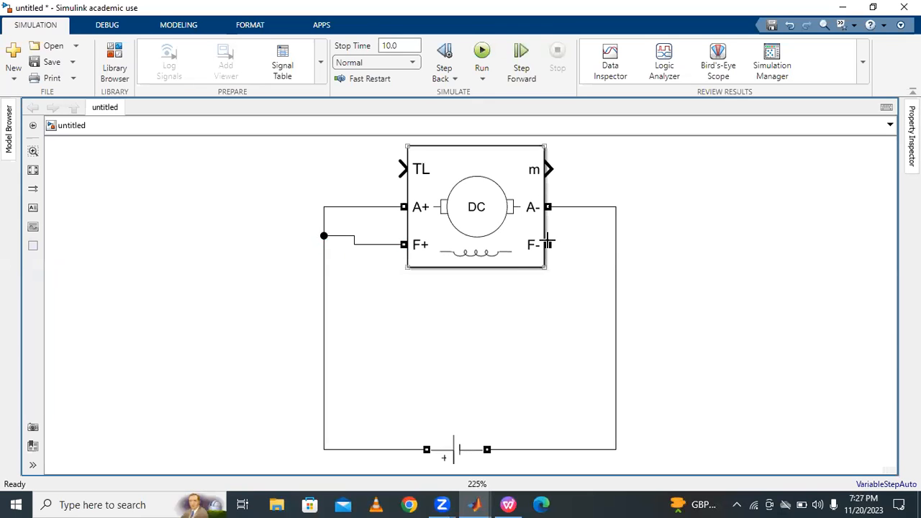
pyautogui.moveTo(549, 245); pyautogui.dragTo(614, 245)
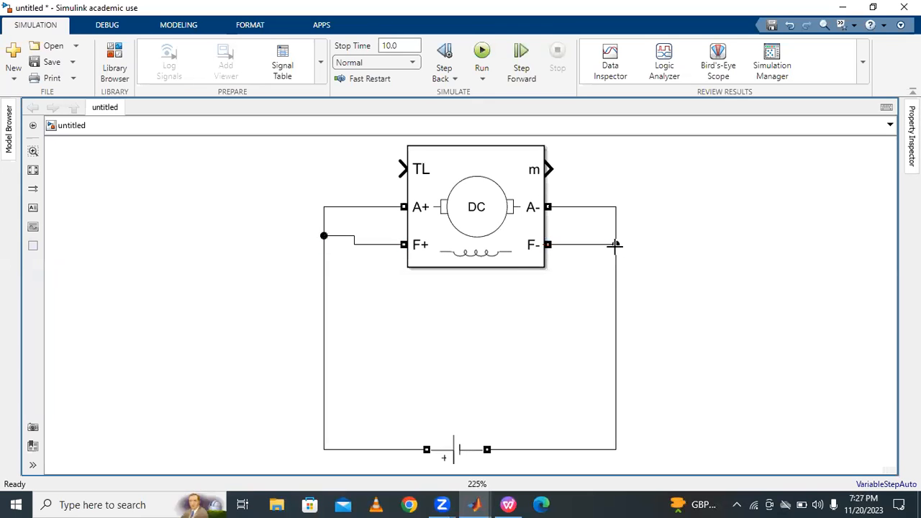
# Straighten the F+ branch wire so it runs level from the port to the supply wire
pyautogui.click(345, 240)
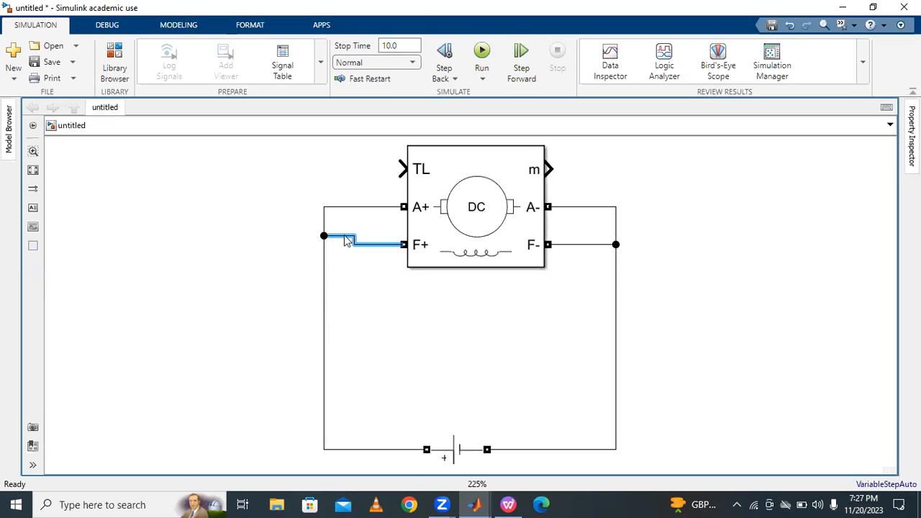
pyautogui.moveTo(350, 243); pyautogui.dragTo(350, 249)
pyautogui.click(430, 306)
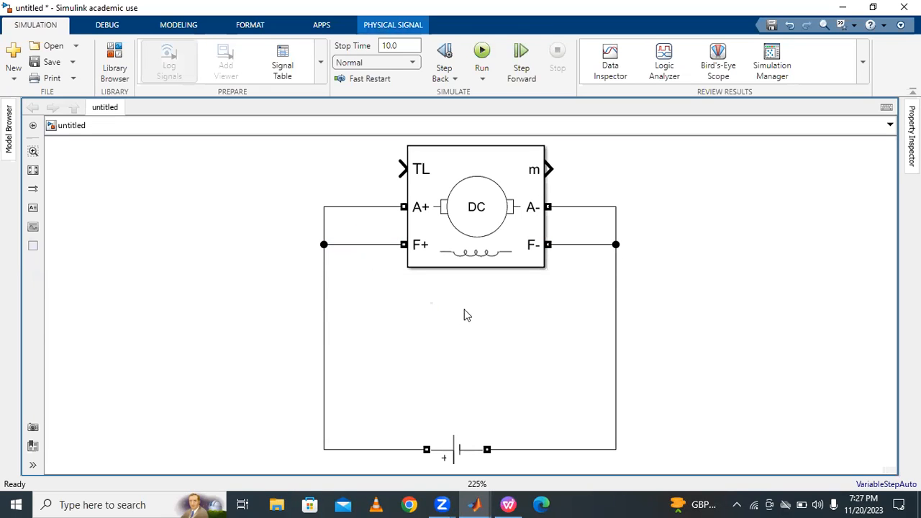
pyautogui.click(492, 255)
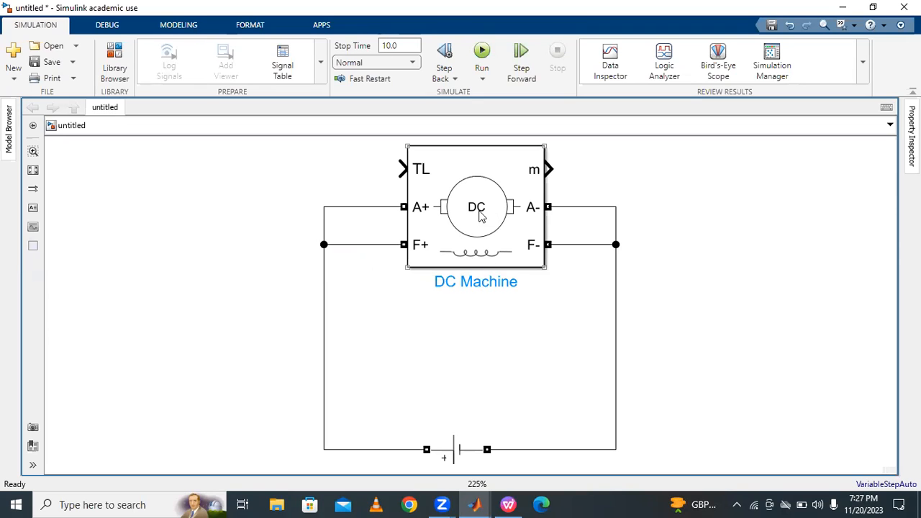
pyautogui.click(454, 448)
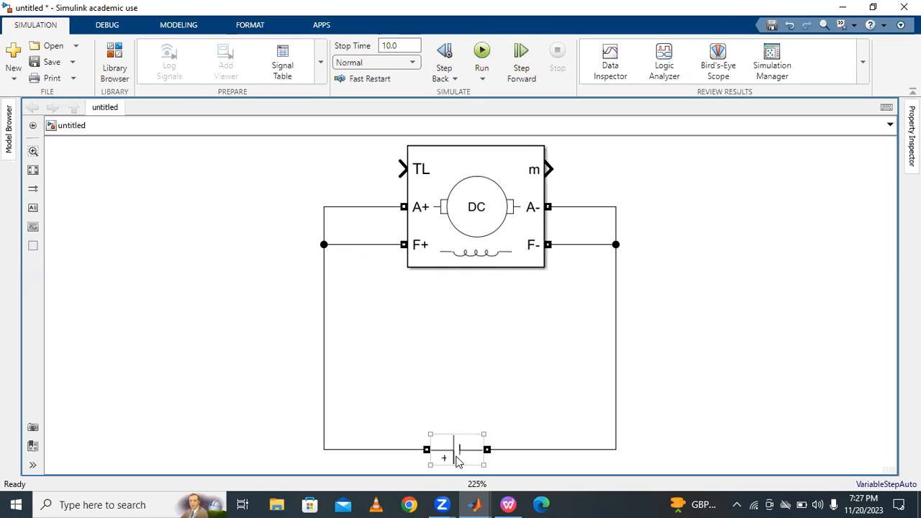
pyautogui.click(430, 177)
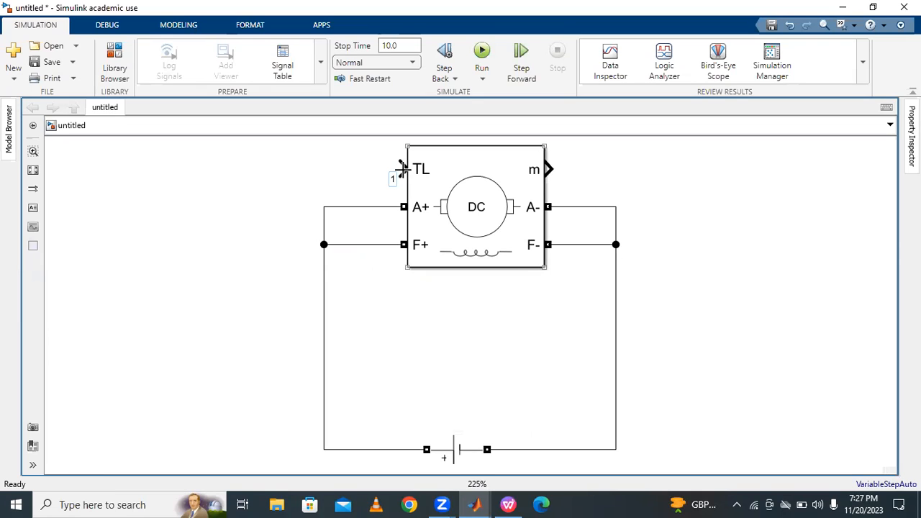
# Add a Simulink Constant block beside the DC machine and connect its output to the TL input
pyautogui.doubleClick(224, 161)
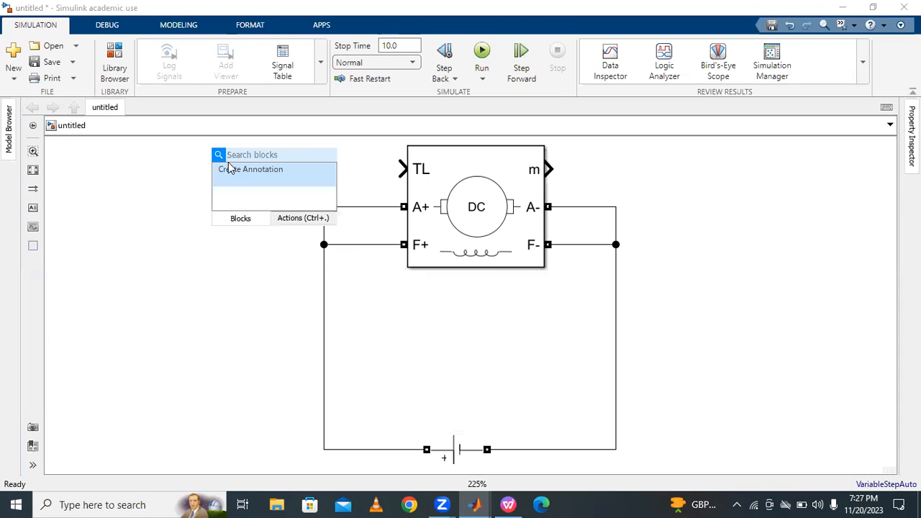
pyautogui.write('coNT')
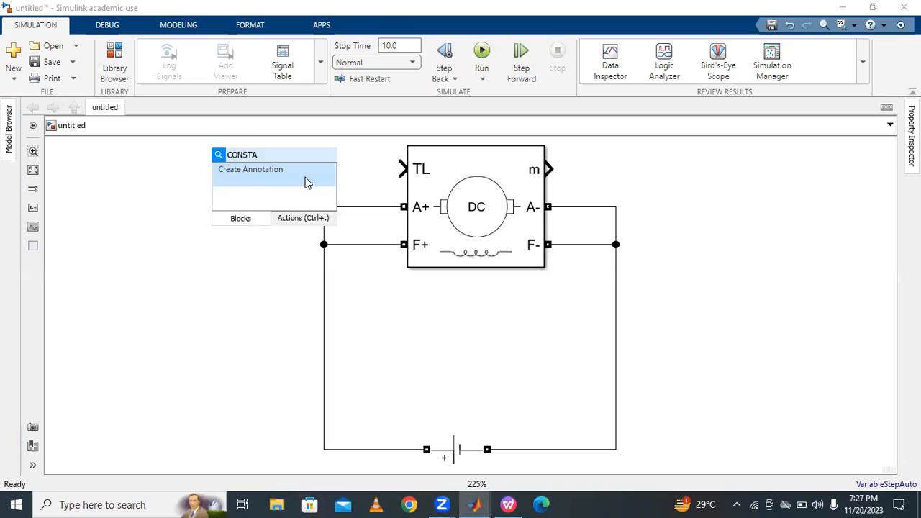
pyautogui.press('BackSpace')
pyautogui.press('BackSpace')
pyautogui.write('STANR')
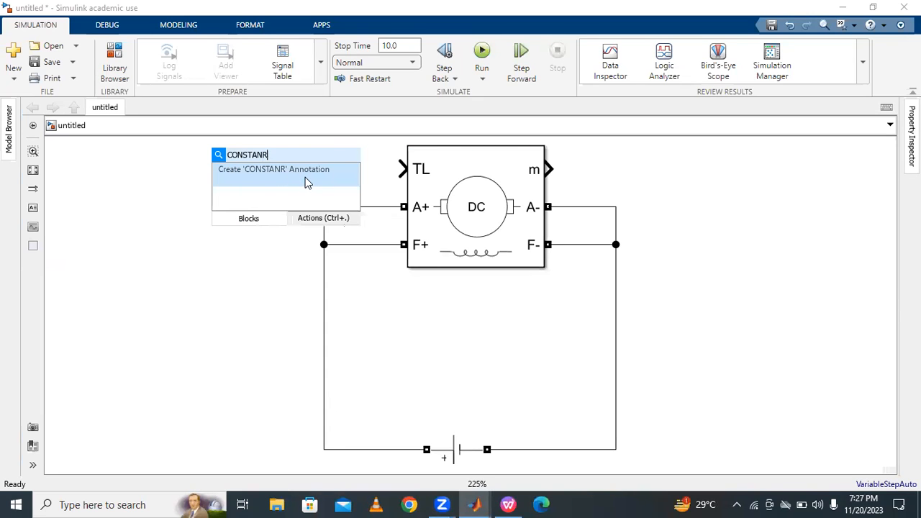
pyautogui.press('BackSpace')
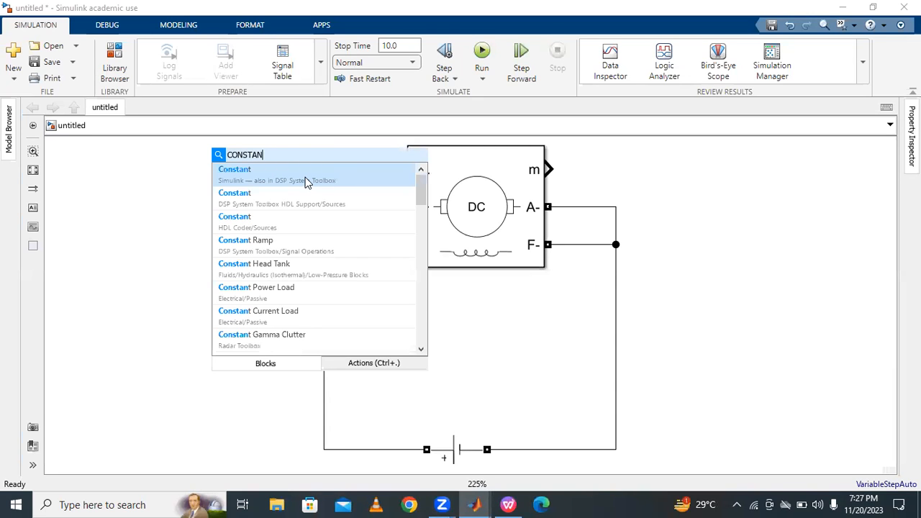
pyautogui.click(305, 177)
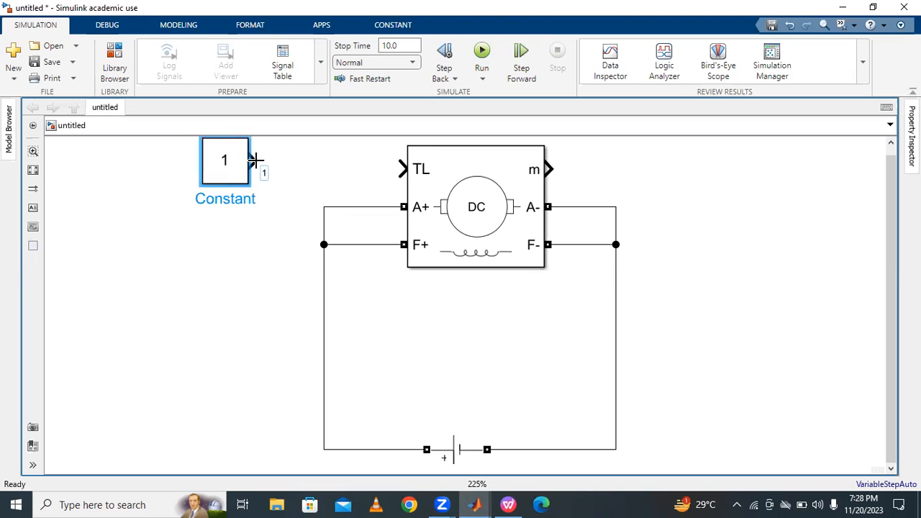
pyautogui.moveTo(253, 160); pyautogui.dragTo(397, 168)
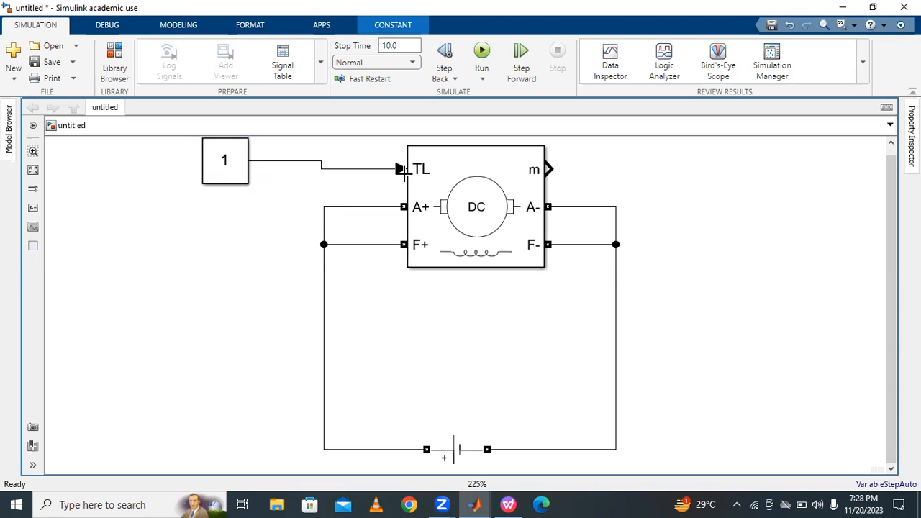
pyautogui.click(215, 161)
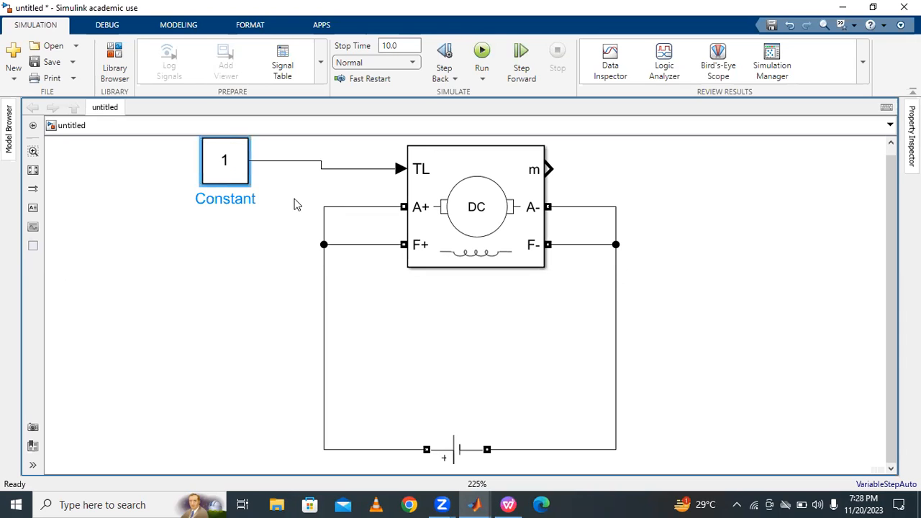
# Move the Constant block level with the TL input so its wire runs straight, and set its constant value to 20
pyautogui.click(223, 160)
pyautogui.moveTo(219, 159); pyautogui.dragTo(242, 165)
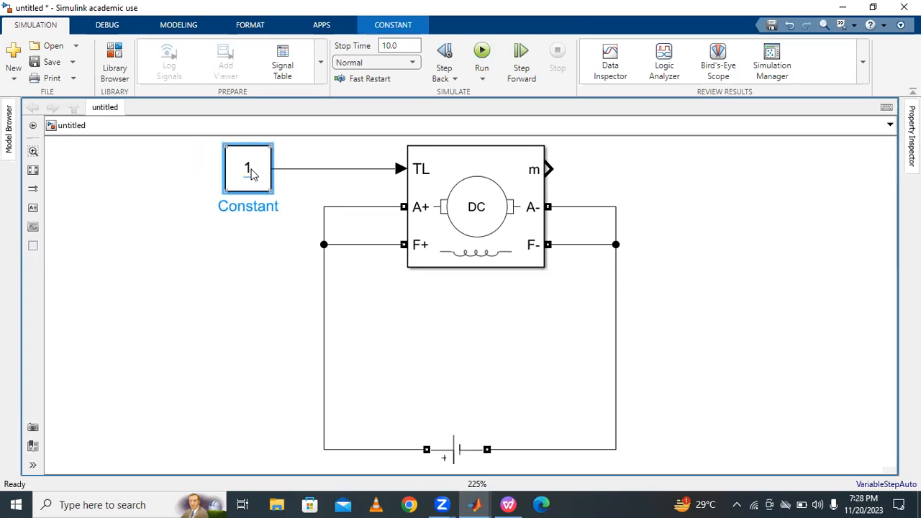
pyautogui.click(252, 174)
pyautogui.click(262, 173)
pyautogui.doubleClick(268, 175)
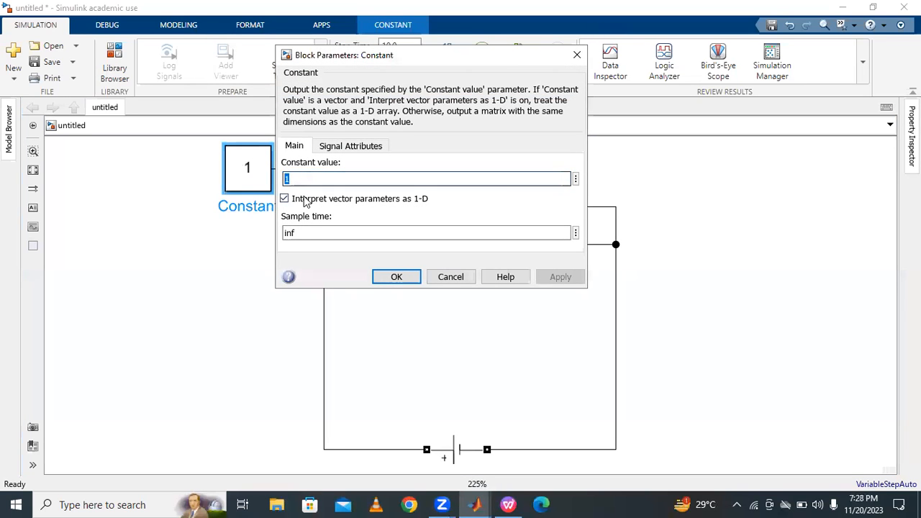
pyautogui.write('20')
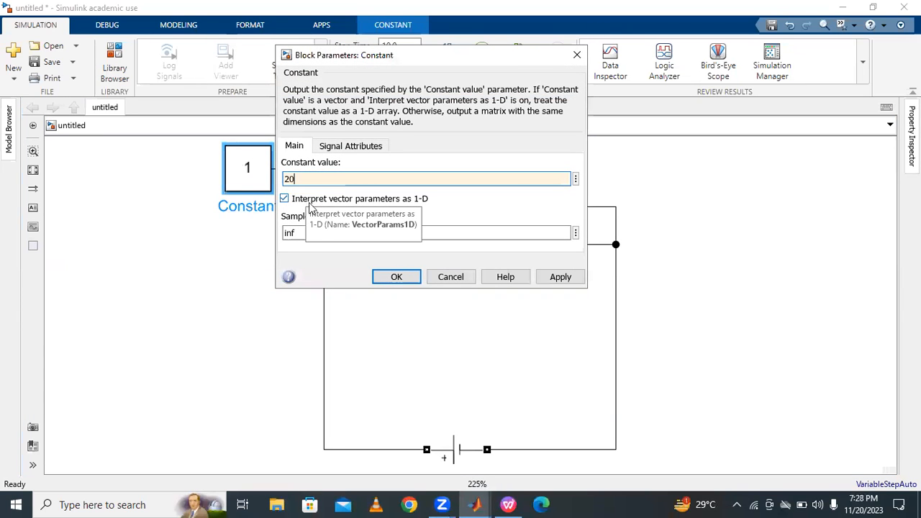
pyautogui.click(558, 276)
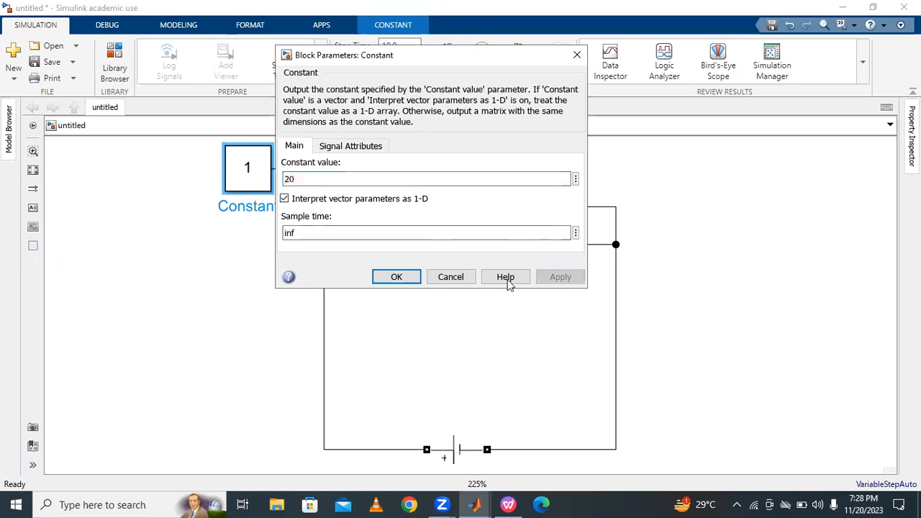
pyautogui.click(397, 279)
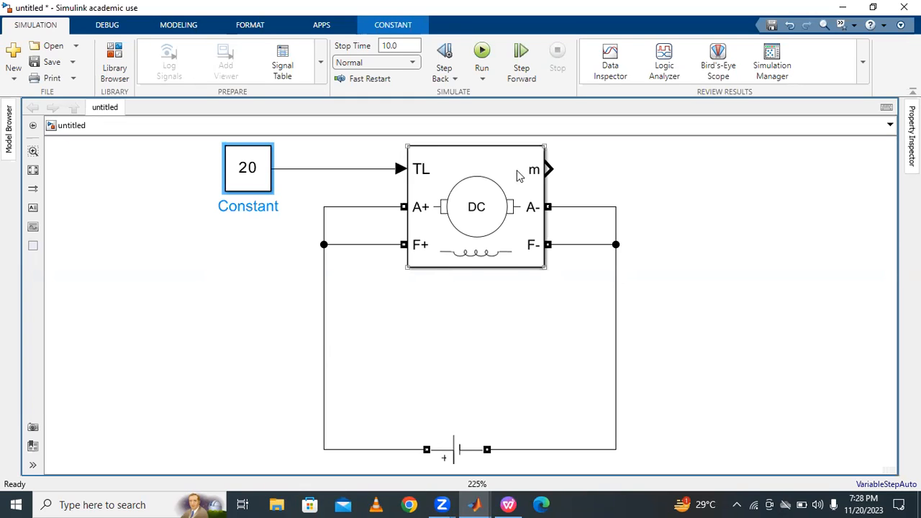
# Add a Simulink Bus Selector beside the DC machine, connect the m output to its input, and align it so the wire runs straight
pyautogui.click(705, 189)
pyautogui.doubleClick(705, 189)
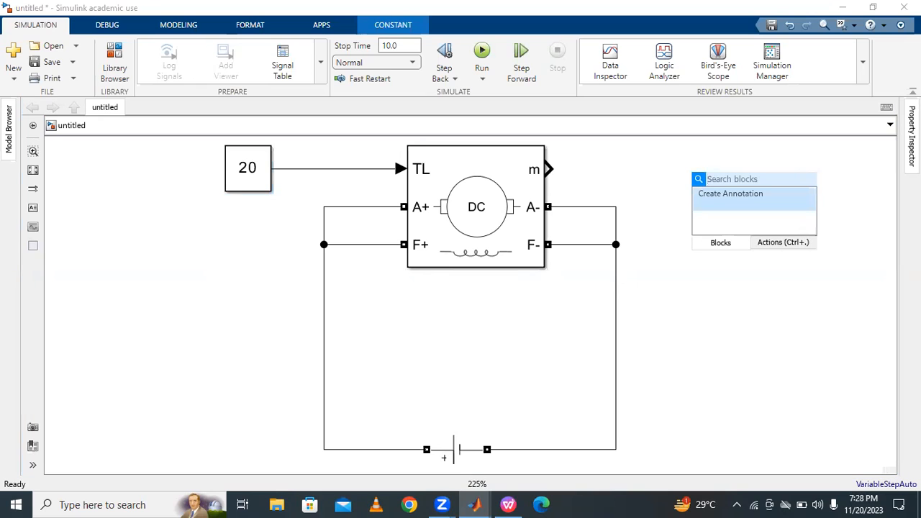
pyautogui.write('BUS')
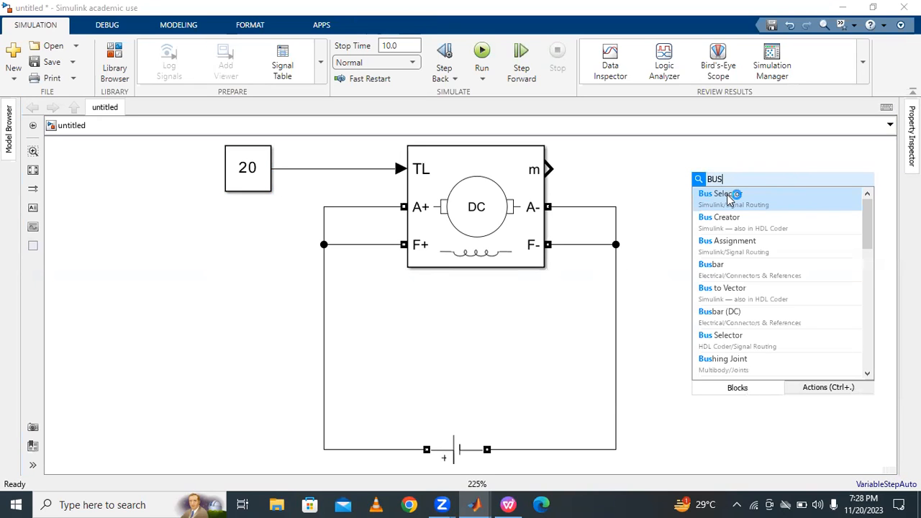
pyautogui.click(705, 205)
pyautogui.moveTo(689, 185); pyautogui.dragTo(550, 169)
pyautogui.click(700, 184)
pyautogui.moveTo(700, 183); pyautogui.dragTo(699, 170)
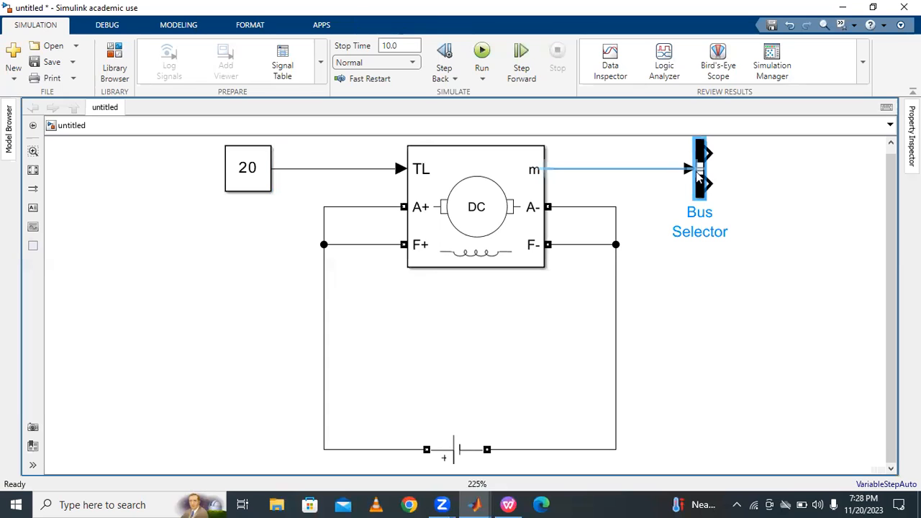
# Move the entire model leftward on the canvas to make room beyond the Bus Selector
pyautogui.click(33, 171)
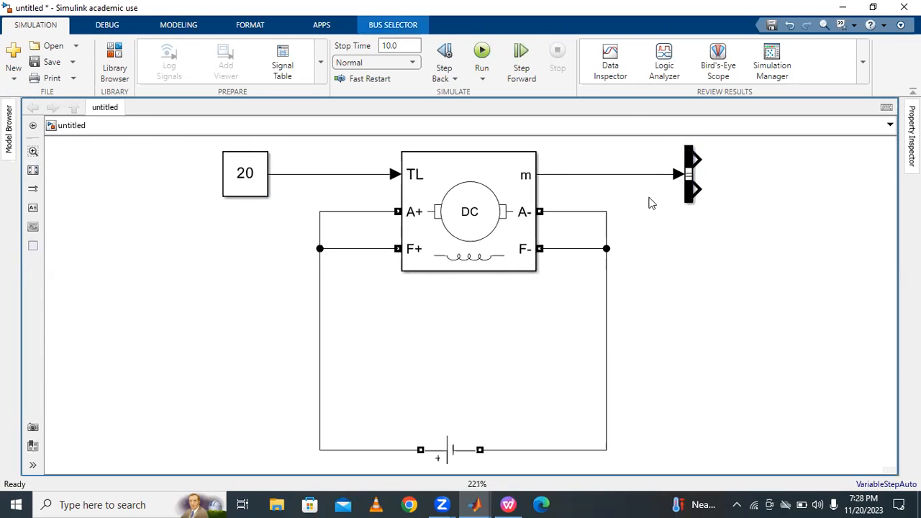
pyautogui.scroll(-4, 704, 217)
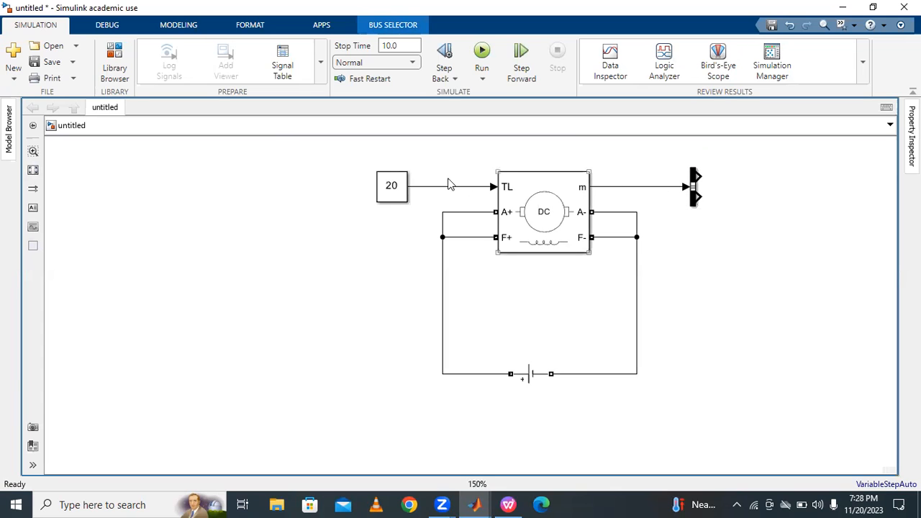
pyautogui.moveTo(355, 155); pyautogui.dragTo(729, 401)
pyautogui.moveTo(546, 222); pyautogui.dragTo(315, 237)
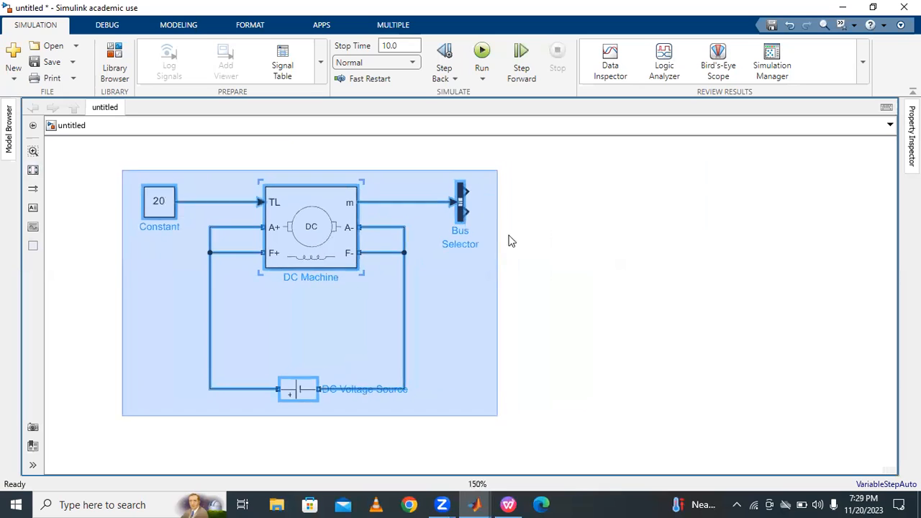
pyautogui.click(510, 241)
# Remove the default signal1 and signal2 entries from the Bus Selector's selected elements
pyautogui.click(462, 208)
pyautogui.doubleClick(462, 207)
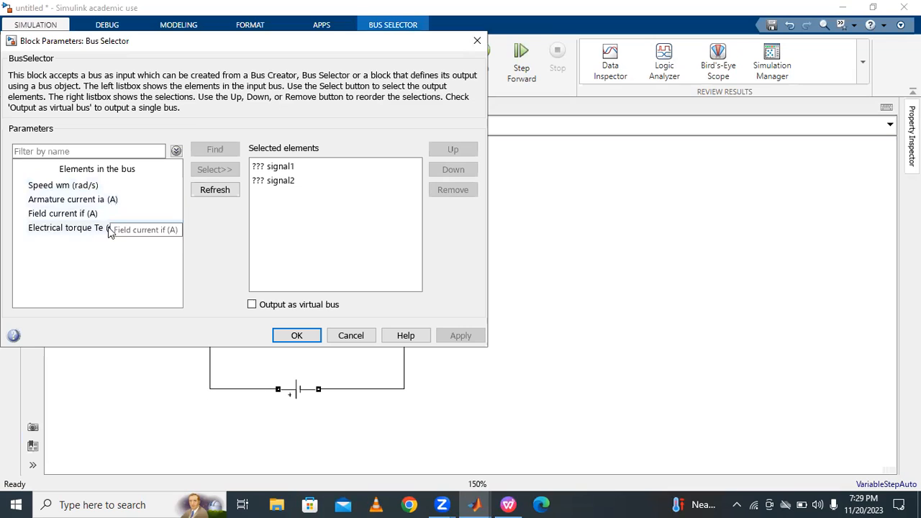
pyautogui.click(286, 167)
pyautogui.keyDown('shift'); pyautogui.click(285, 180); pyautogui.keyUp('shift')
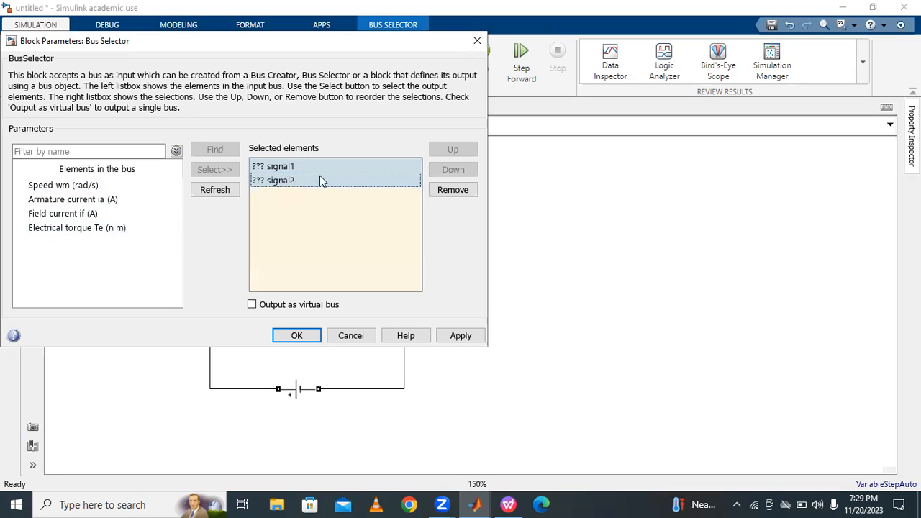
pyautogui.click(452, 190)
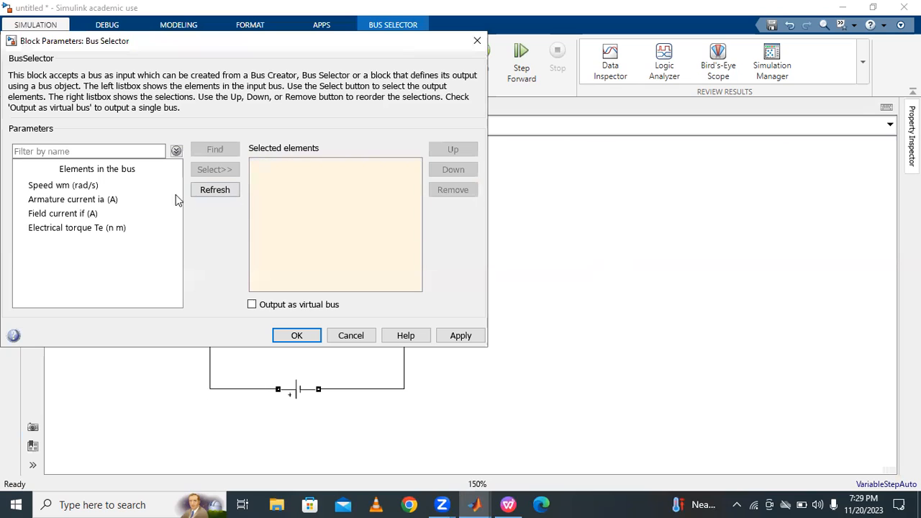
# Add Speed wm, Armature current ia and Field current if to the Bus Selector's selected elements, each listed once
pyautogui.click(85, 185)
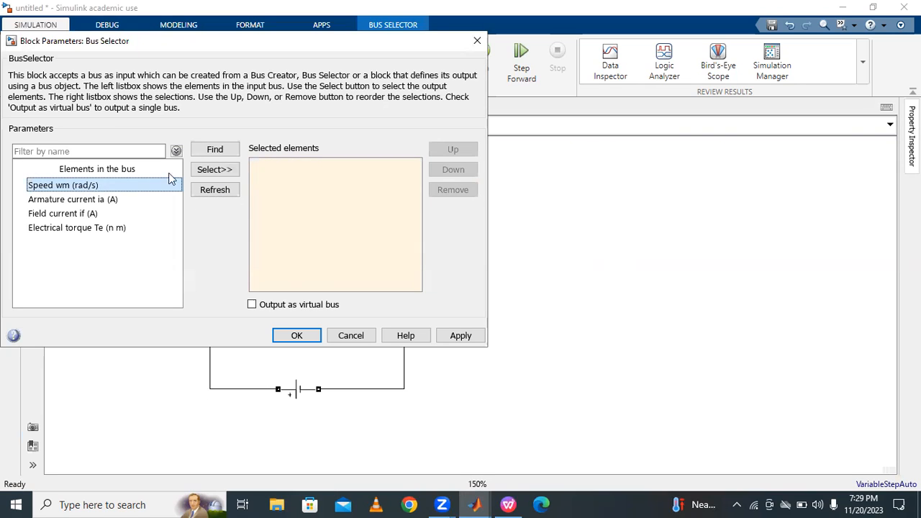
pyautogui.click(211, 170)
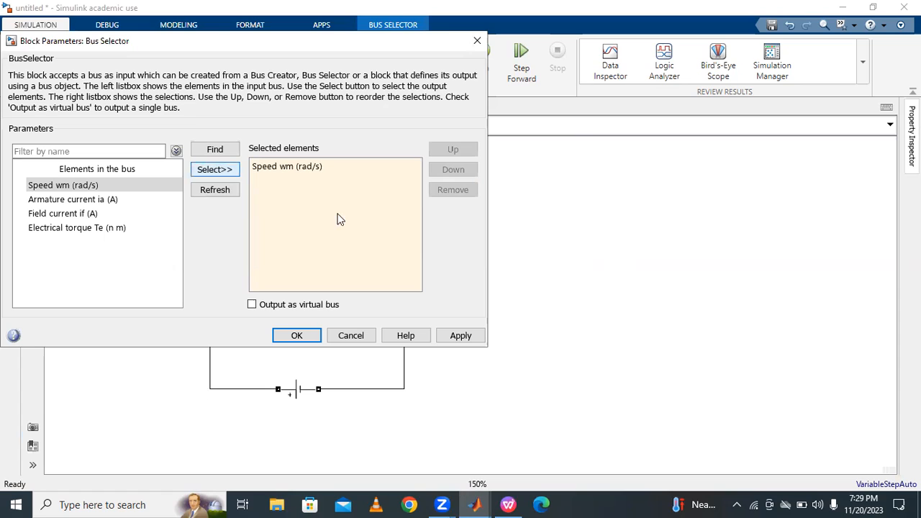
pyautogui.click(101, 214)
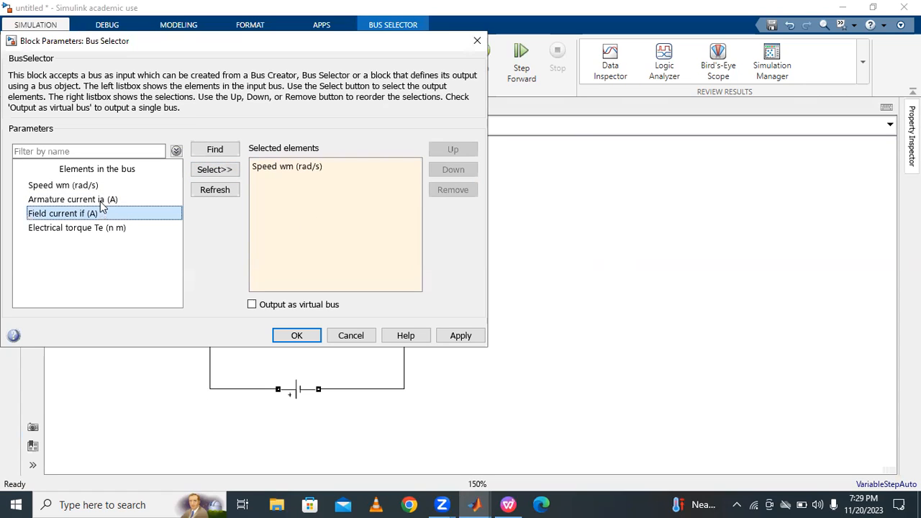
pyautogui.click(100, 201)
pyautogui.click(214, 169)
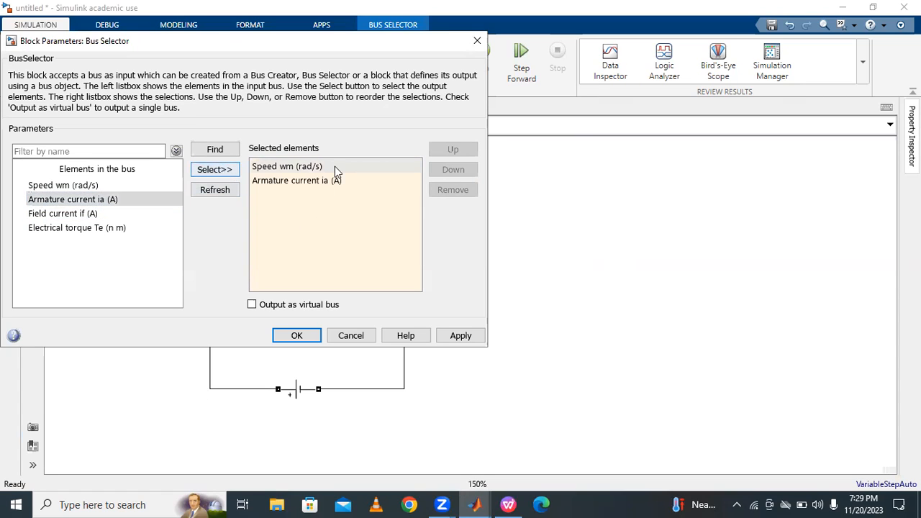
pyautogui.click(58, 214)
pyautogui.doubleClick(200, 174)
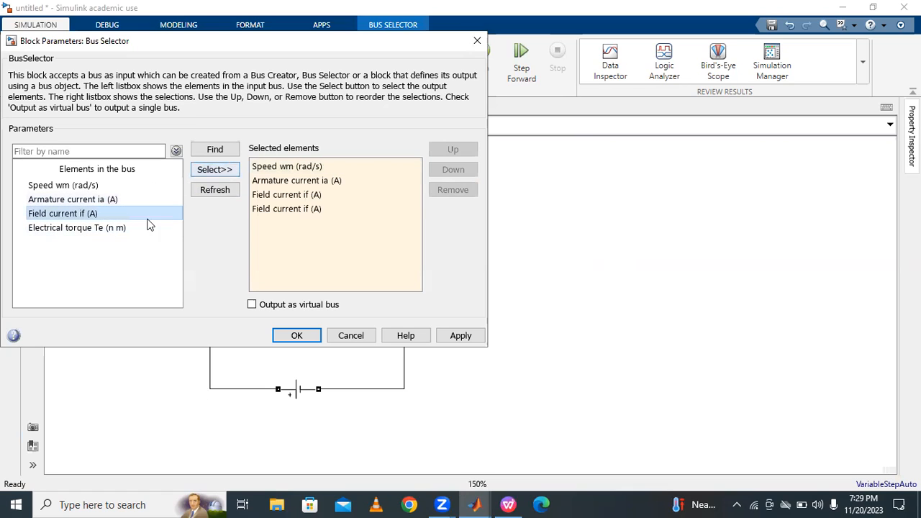
pyautogui.click(301, 210)
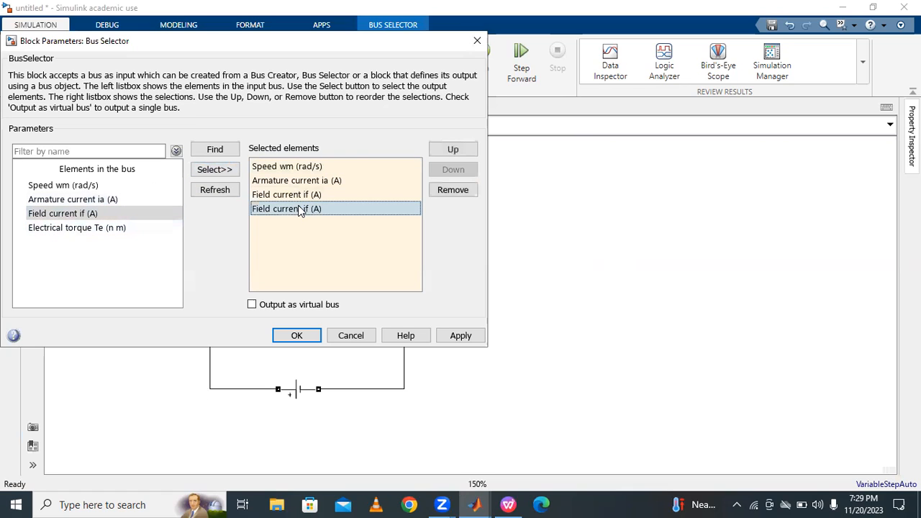
pyautogui.press('Delete')
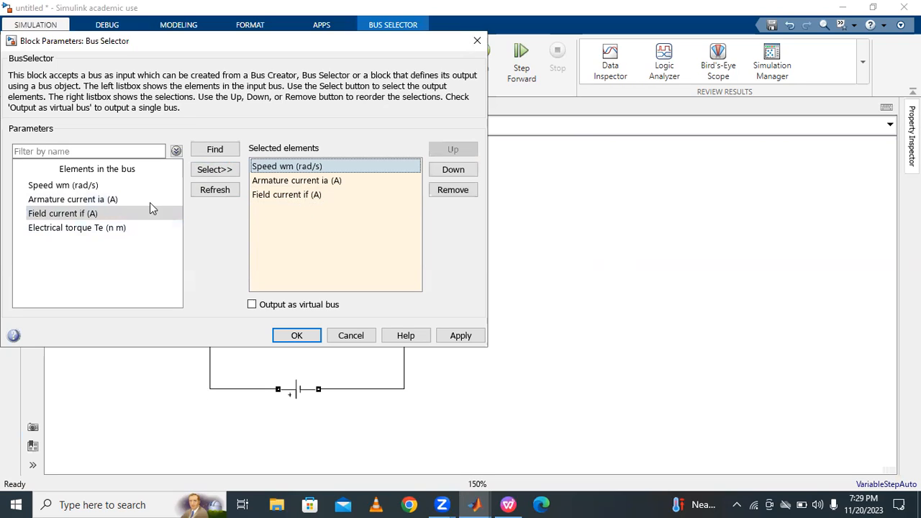
# Add Electrical torque Te below Speed wm in the Bus Selector's selected elements and apply the settings
pyautogui.click(95, 228)
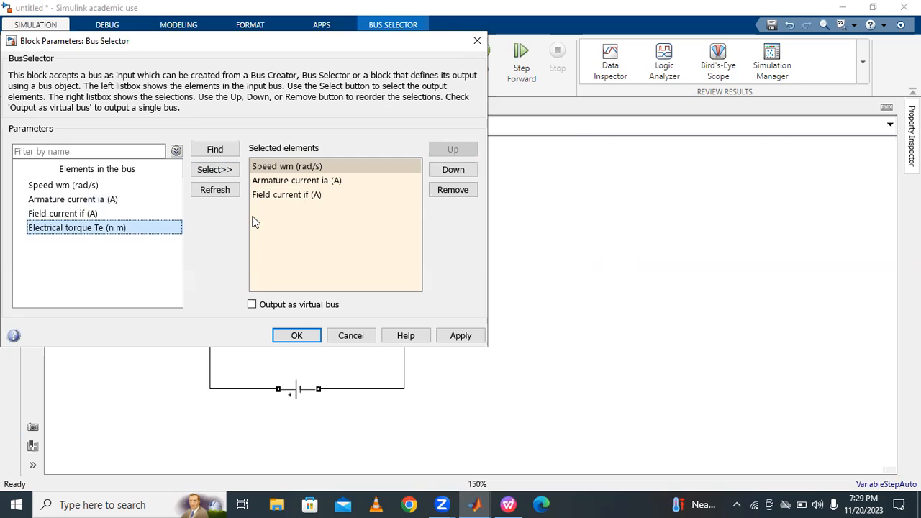
pyautogui.click(230, 170)
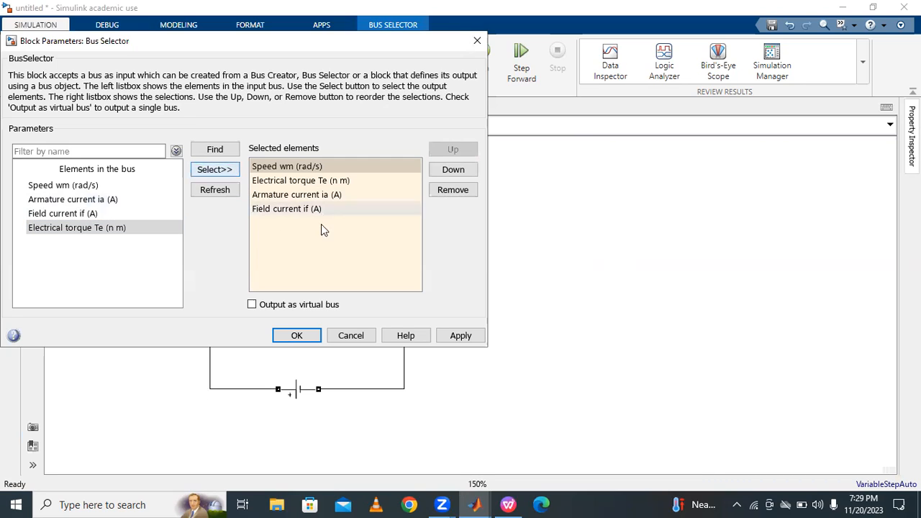
pyautogui.click(291, 171)
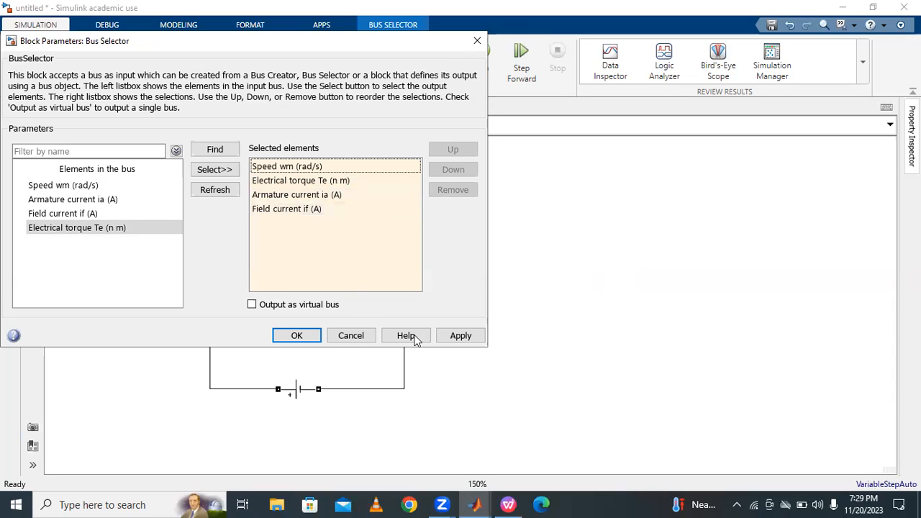
pyautogui.click(468, 337)
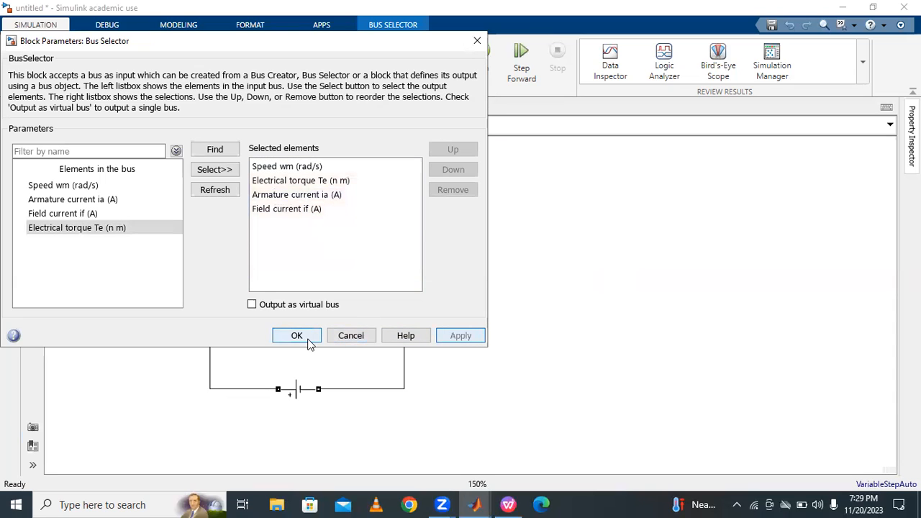
pyautogui.click(308, 343)
# Stretch the Bus Selector taller to space out its four outputs, and align its input level with the machine's m output
pyautogui.click(458, 222)
pyautogui.moveTo(459, 221); pyautogui.dragTo(453, 343)
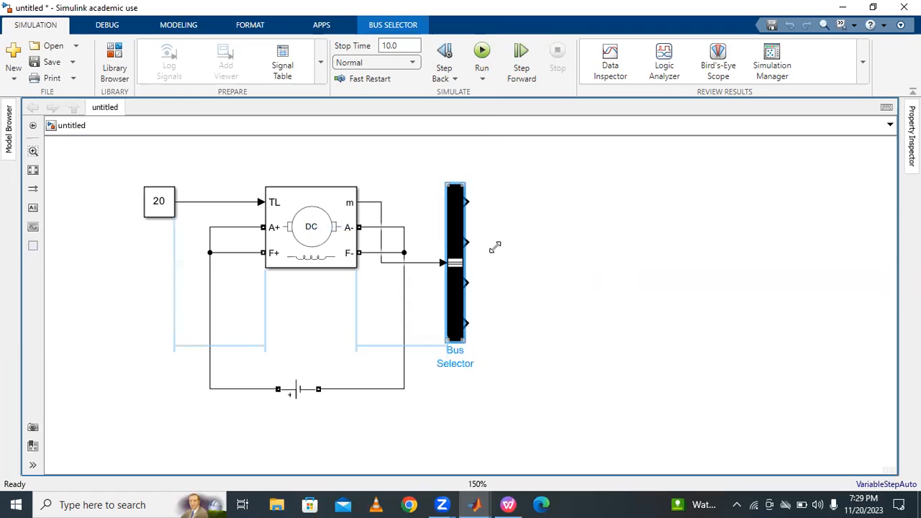
pyautogui.click(544, 229)
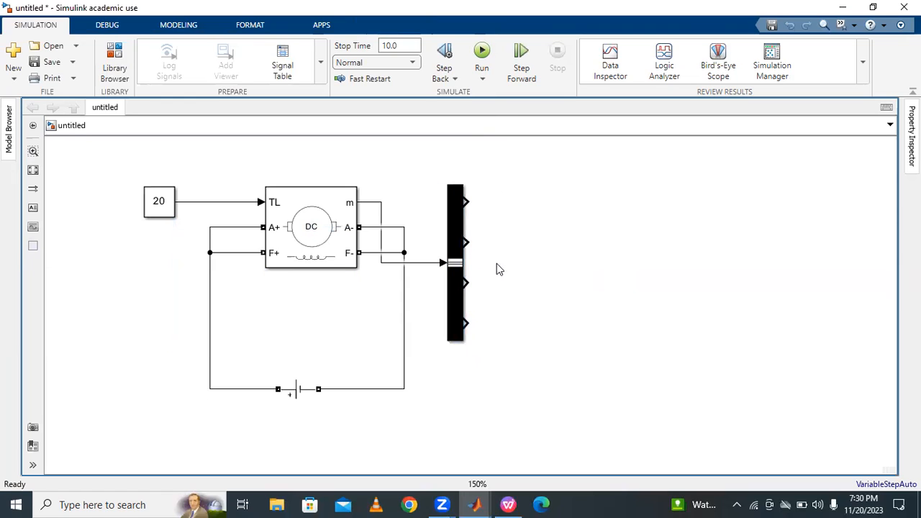
pyautogui.moveTo(452, 246); pyautogui.dragTo(448, 190)
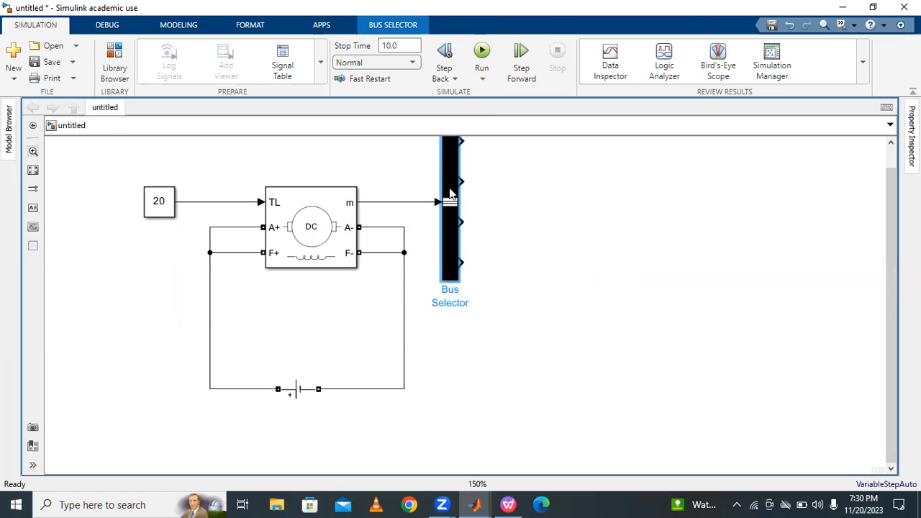
# Add a Simulink Gain block level with the Bus Selector's first output and connect the Speed wm signal to its input
pyautogui.click(32, 170)
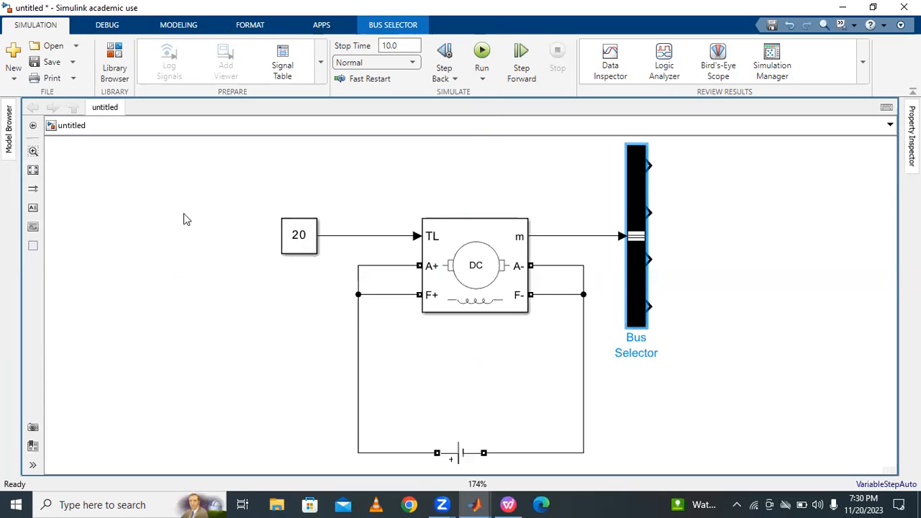
pyautogui.scroll(-1, 166, 217)
pyautogui.scroll(-1, 244, 237)
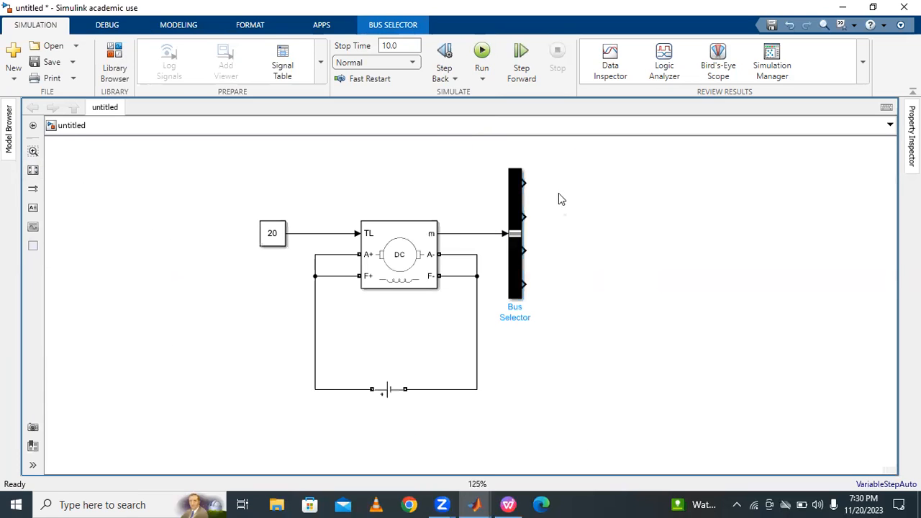
pyautogui.click(683, 203)
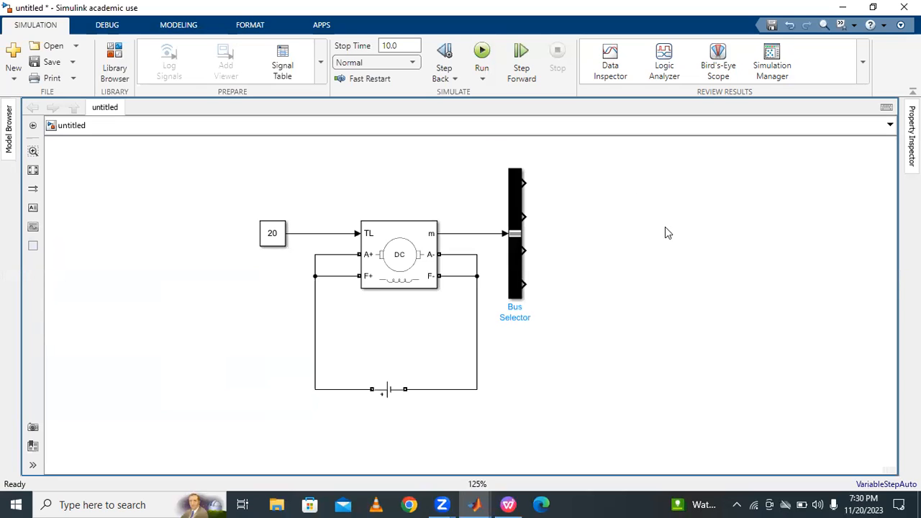
pyautogui.doubleClick(598, 227)
pyautogui.write('GAIN')
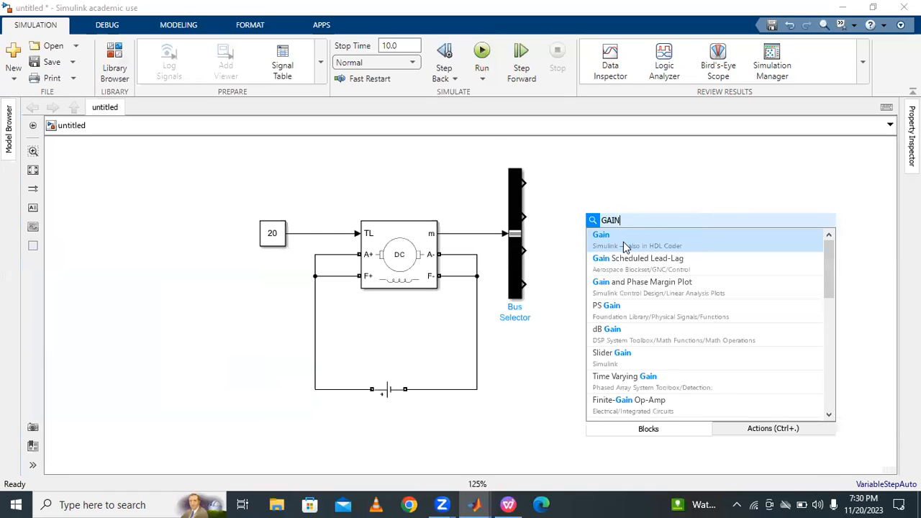
pyautogui.click(617, 245)
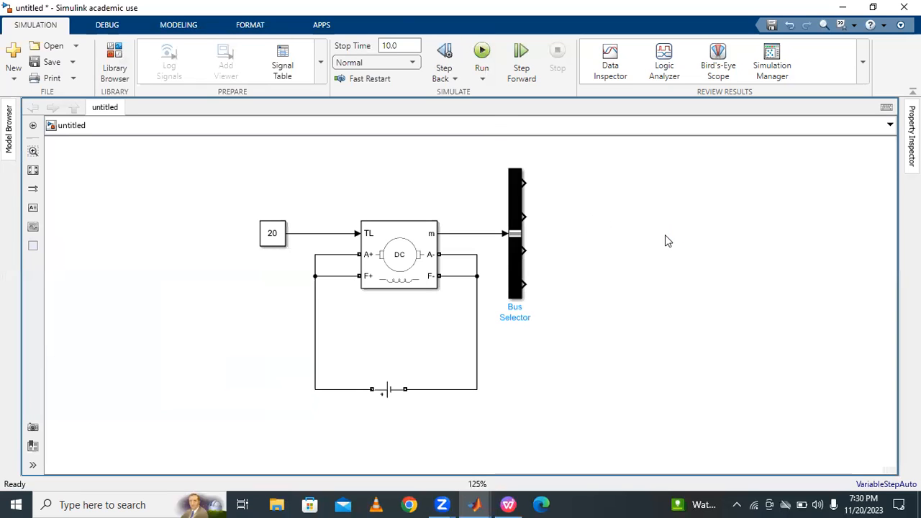
pyautogui.moveTo(600, 226); pyautogui.dragTo(609, 185)
pyautogui.click(590, 182)
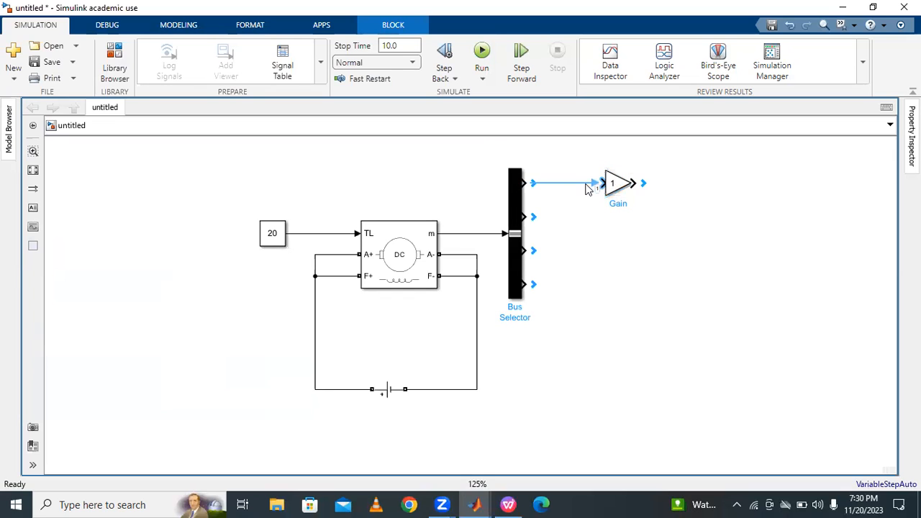
pyautogui.click(619, 185)
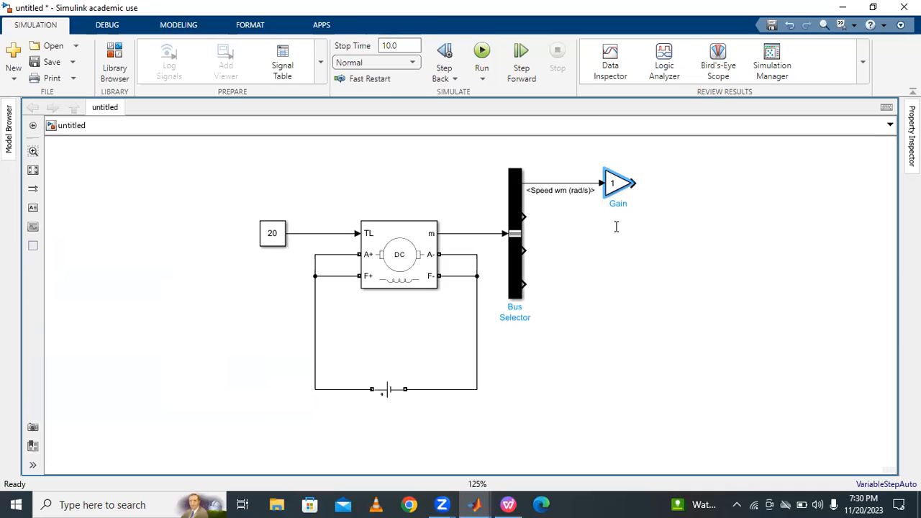
# Set the Gain block's gain to 60/(2*pi) and apply it
pyautogui.press('BackSpace')
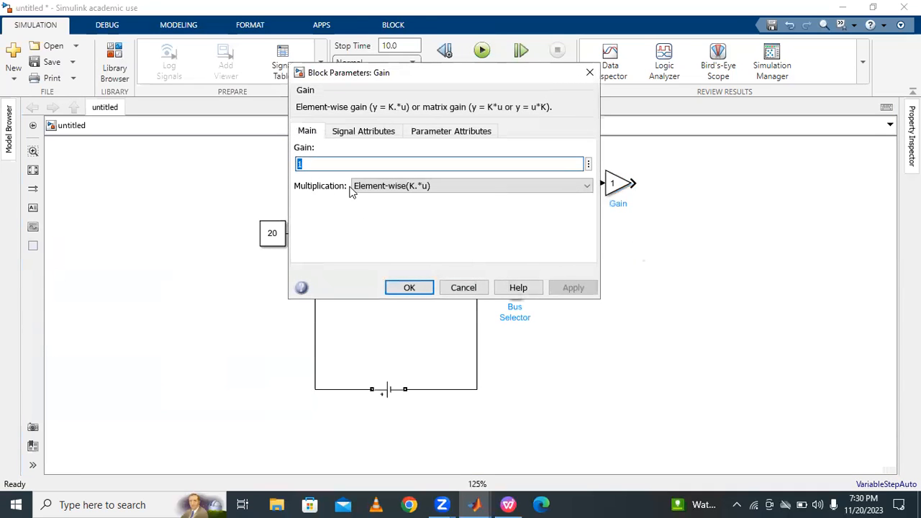
pyautogui.write('20')
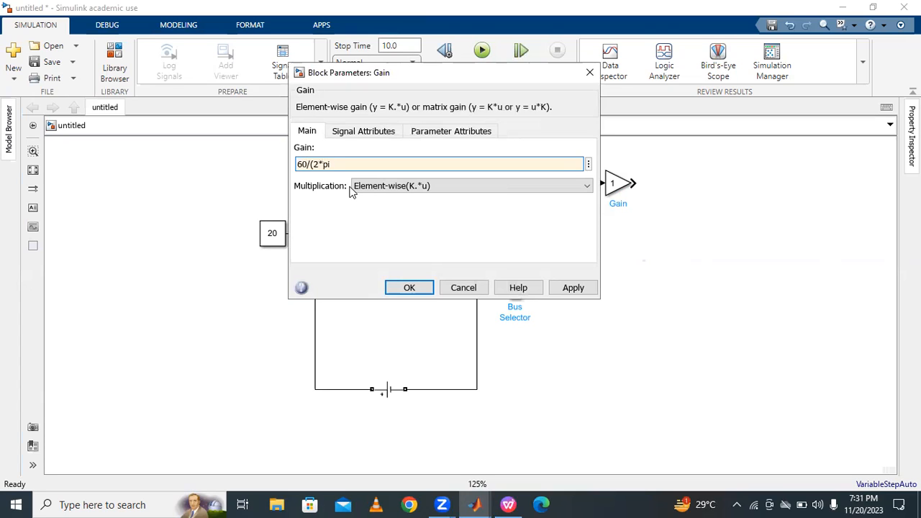
pyautogui.write(')')
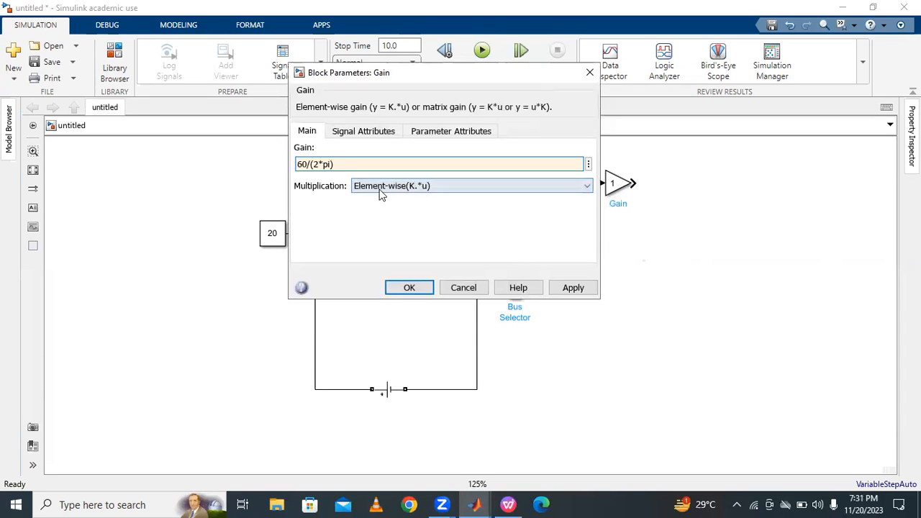
pyautogui.click(575, 289)
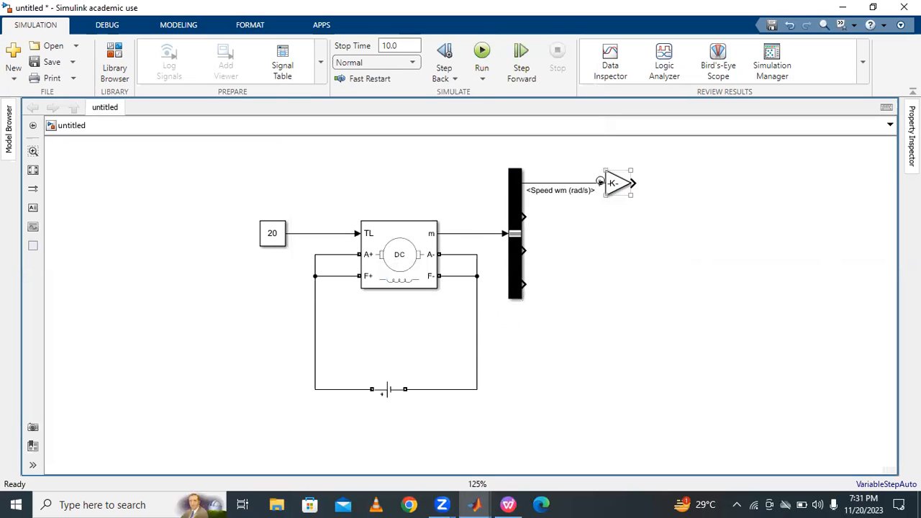
# Enlarge the Gain block until its full expression fits inside, keeping it level with the Speed wm output
pyautogui.click(630, 170)
pyautogui.moveTo(631, 168); pyautogui.dragTo(668, 154)
pyautogui.click(636, 219)
pyautogui.click(619, 183)
pyautogui.moveTo(619, 183); pyautogui.dragTo(623, 187)
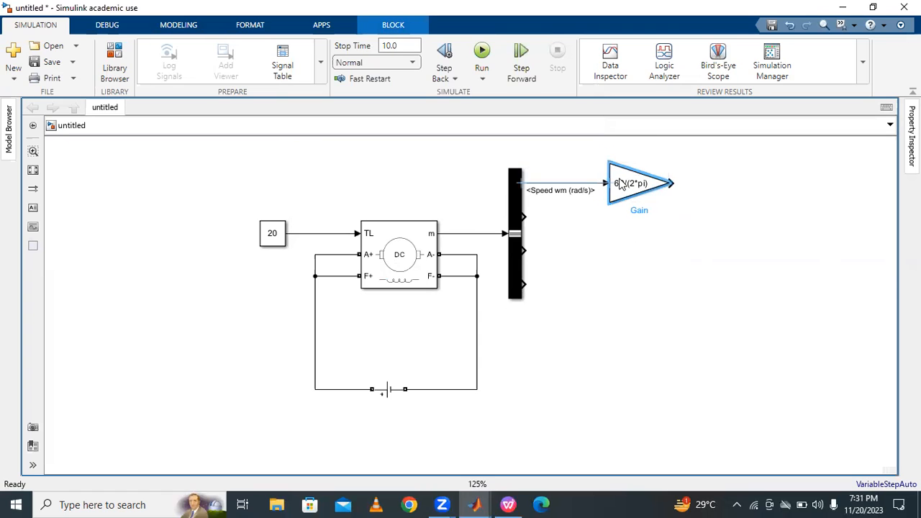
pyautogui.click(704, 209)
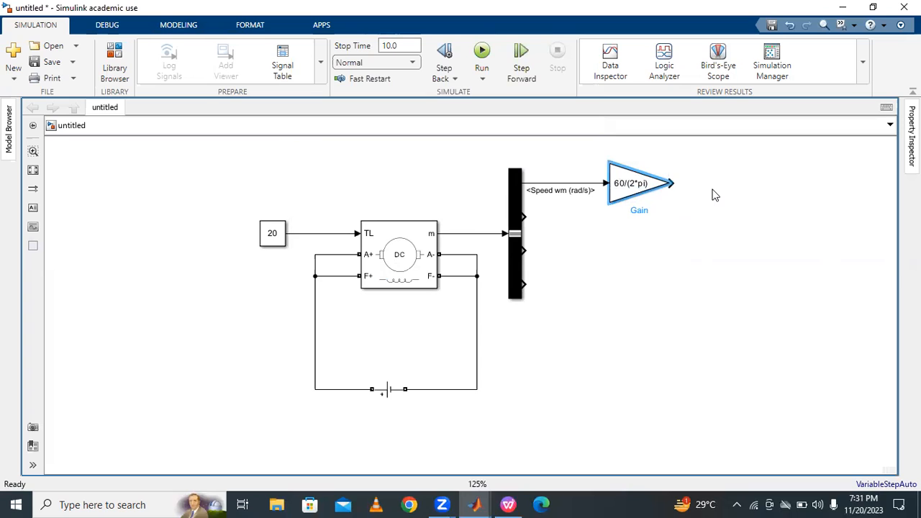
pyautogui.click(727, 226)
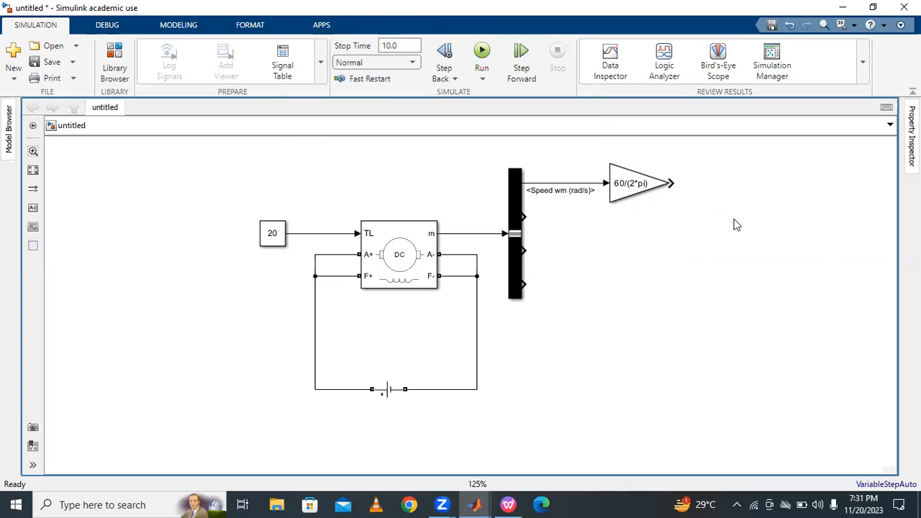
# Add a Simulink Display block level with the Gain block and connect it to the Gain output
pyautogui.doubleClick(609, 243)
pyautogui.write('di')
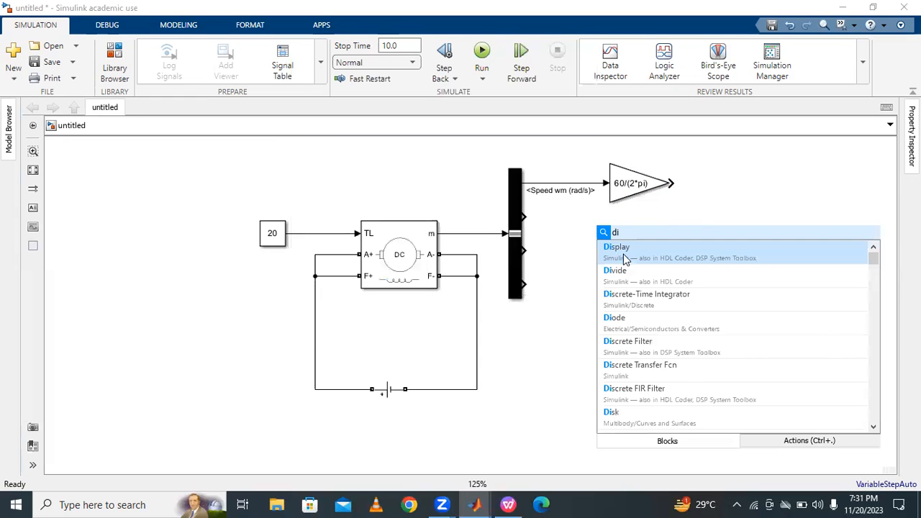
pyautogui.click(623, 249)
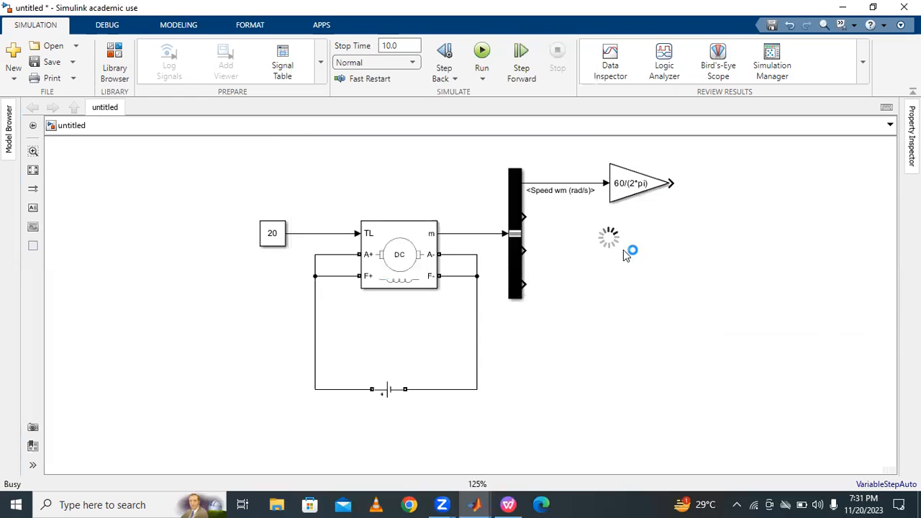
pyautogui.moveTo(608, 247); pyautogui.dragTo(742, 197)
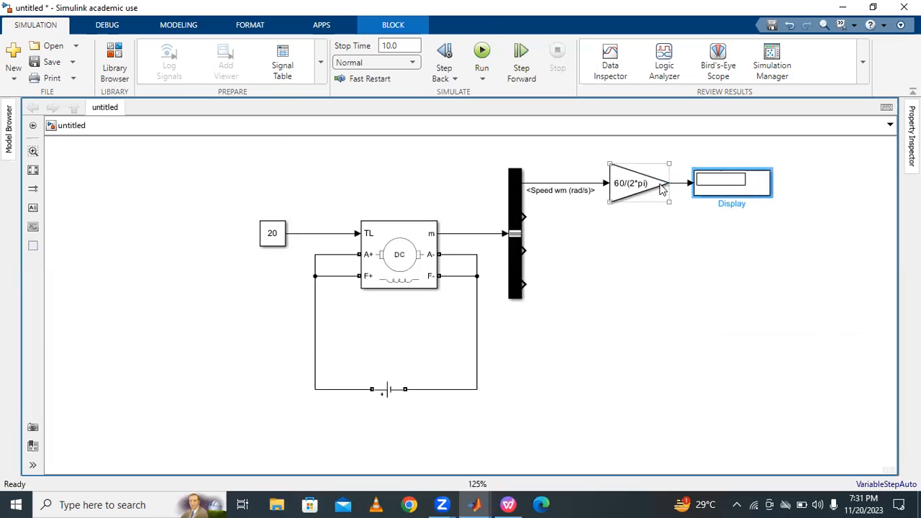
# Move the Gain block close to the Bus Selector and shift the Display slightly toward it, leaving a long signal line between them
pyautogui.moveTo(647, 188); pyautogui.dragTo(584, 189)
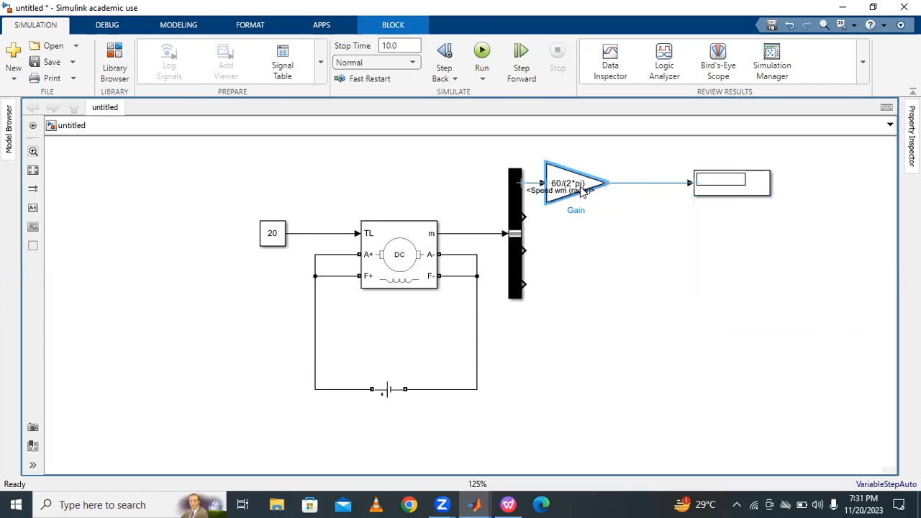
pyautogui.click(651, 231)
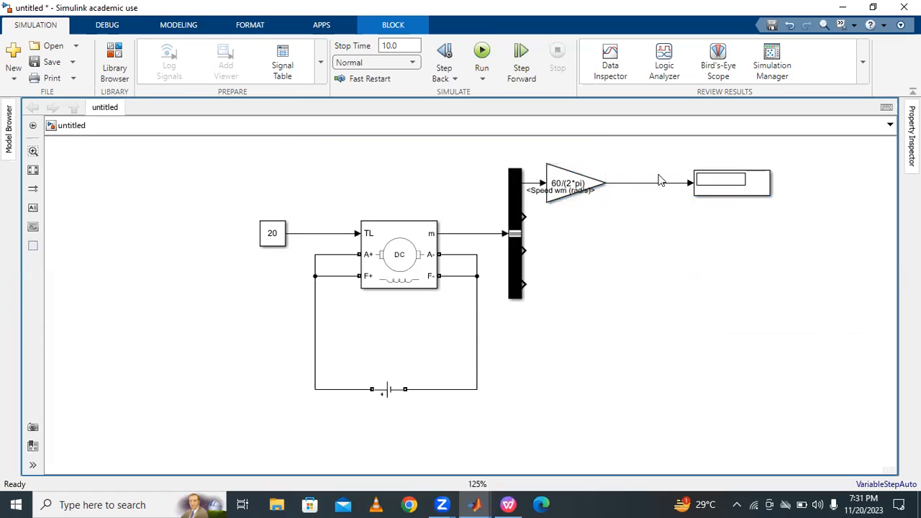
pyautogui.moveTo(734, 189); pyautogui.dragTo(716, 188)
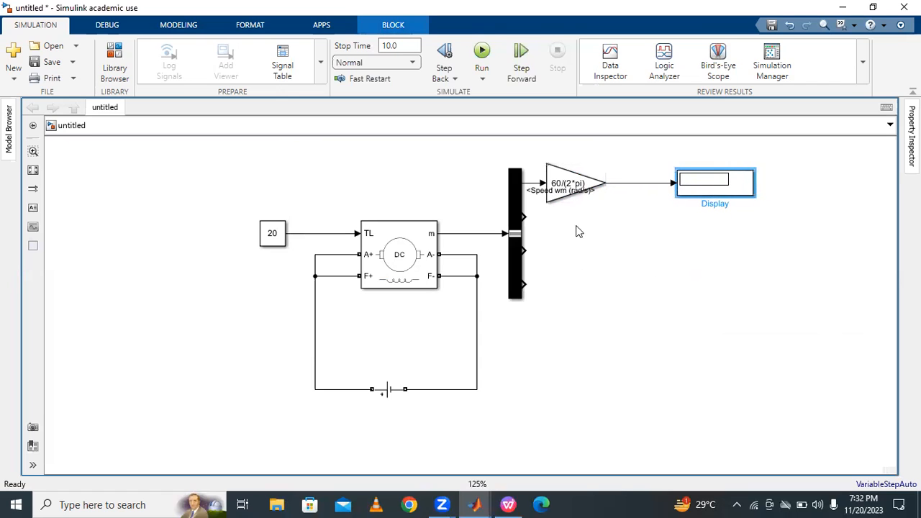
# Place two copies of the Display below the first and connect them to the Electrical torque Te and Armature current ia outputs
pyautogui.moveTo(706, 190); pyautogui.dragTo(705, 216)
pyautogui.click(646, 221)
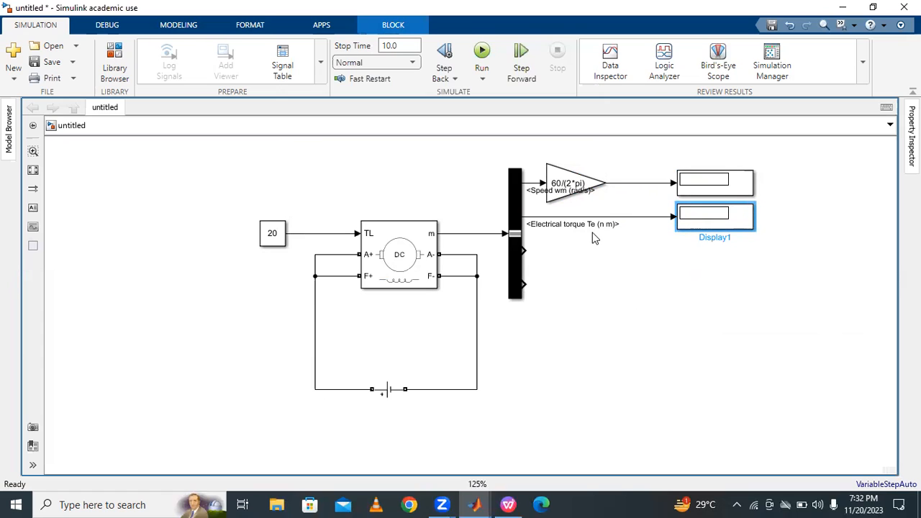
pyautogui.moveTo(708, 245); pyautogui.dragTo(525, 249)
pyautogui.click(639, 256)
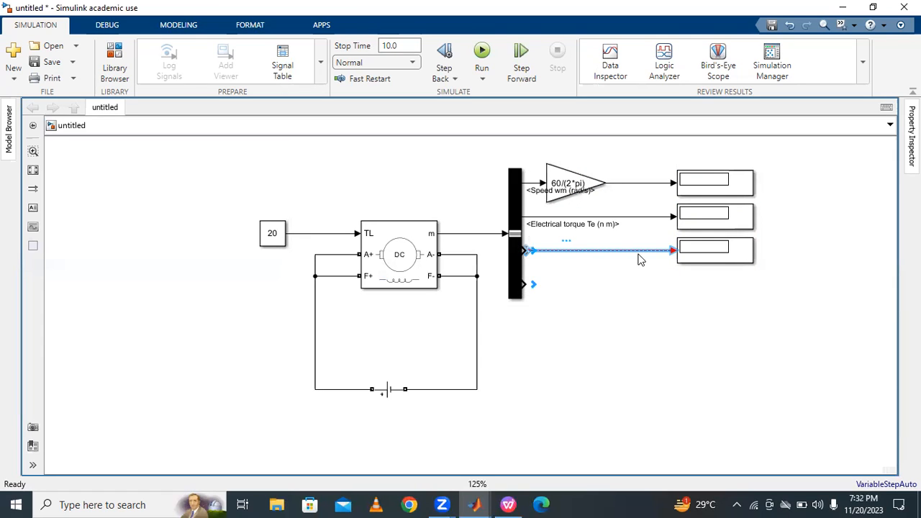
pyautogui.press('Delete')
pyautogui.moveTo(525, 249); pyautogui.dragTo(674, 248)
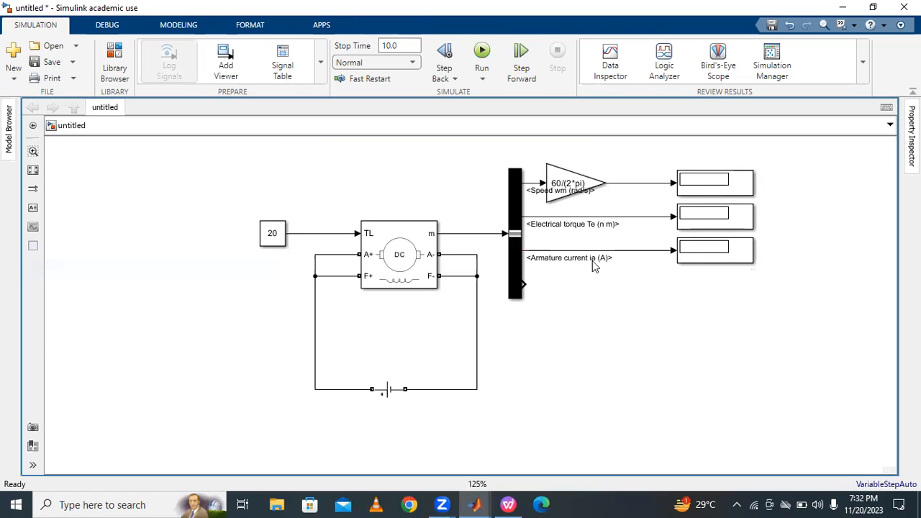
# Place a fourth Display copy below the others and connect the Field current if output to it
pyautogui.moveTo(716, 254); pyautogui.dragTo(717, 286)
pyautogui.moveTo(524, 284); pyautogui.dragTo(673, 284)
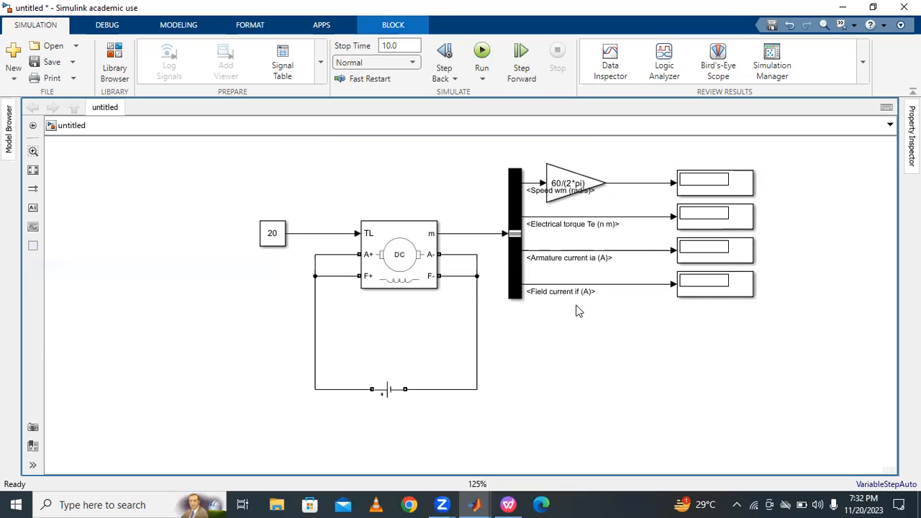
pyautogui.click(608, 311)
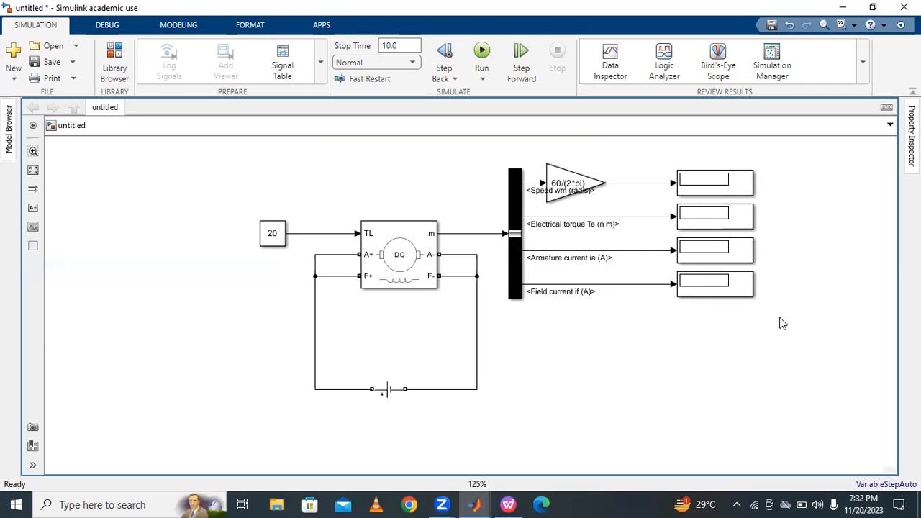
# Add a Simulink XY Graph below the displays, feeding the Gain's speed output to its first input and Electrical torque Te to its second
pyautogui.doubleClick(565, 366)
pyautogui.write('xy')
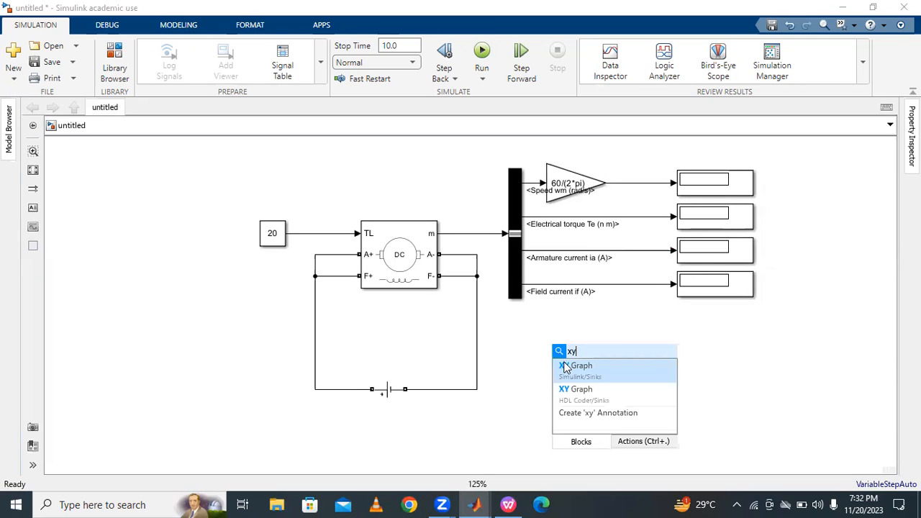
pyautogui.click(627, 367)
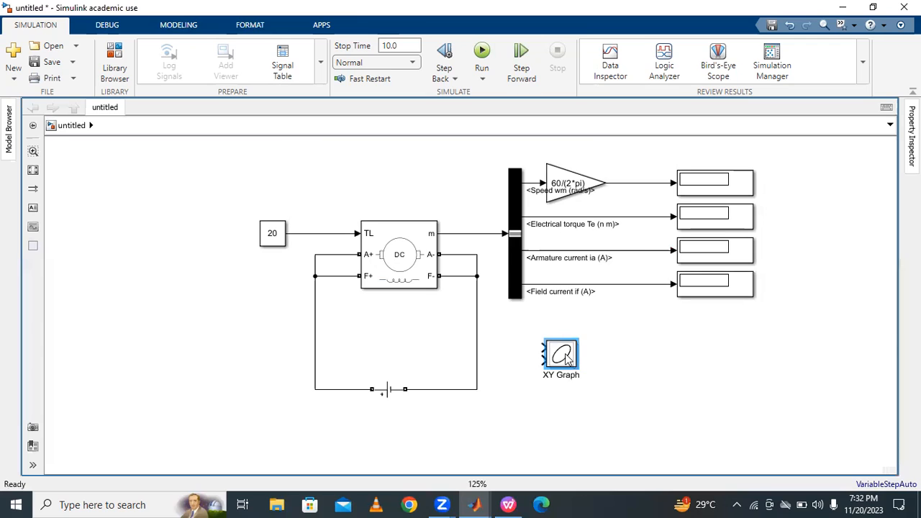
pyautogui.moveTo(561, 354); pyautogui.dragTo(610, 364)
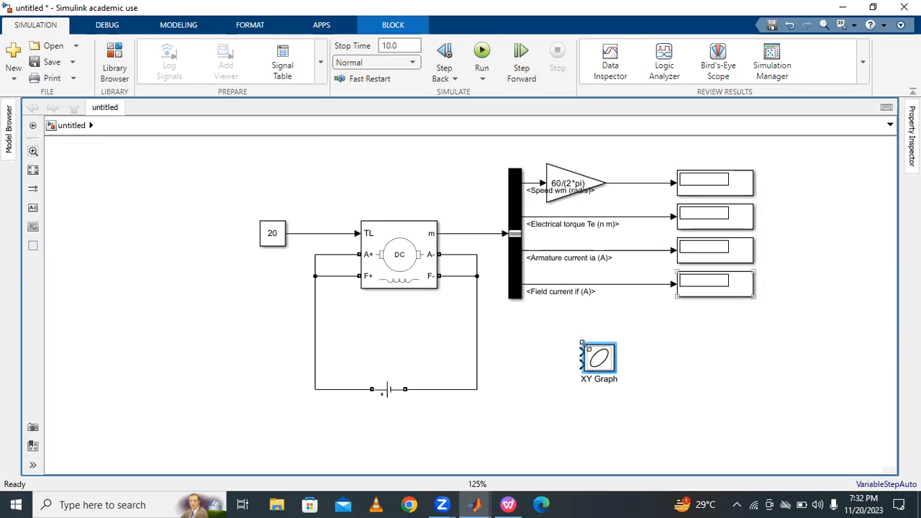
pyautogui.moveTo(580, 351); pyautogui.dragTo(618, 185)
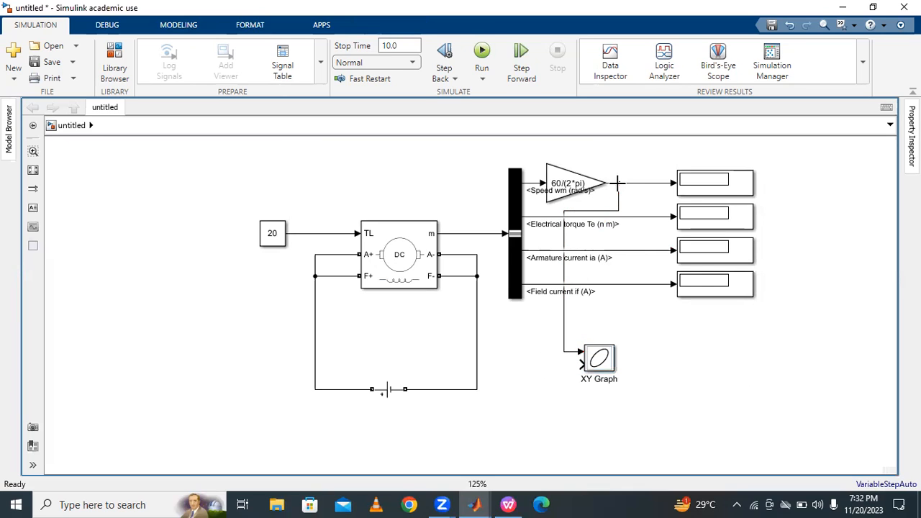
pyautogui.click(566, 337)
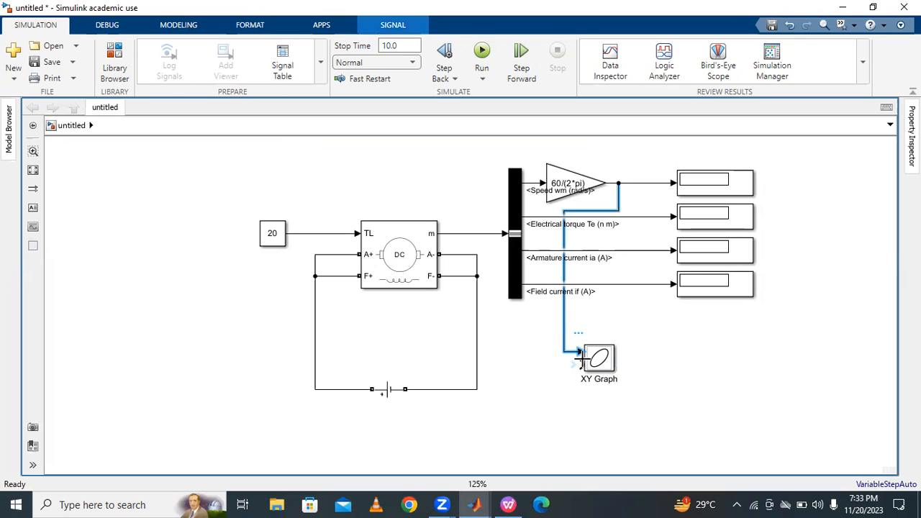
pyautogui.moveTo(574, 364); pyautogui.dragTo(594, 216)
pyautogui.click(657, 334)
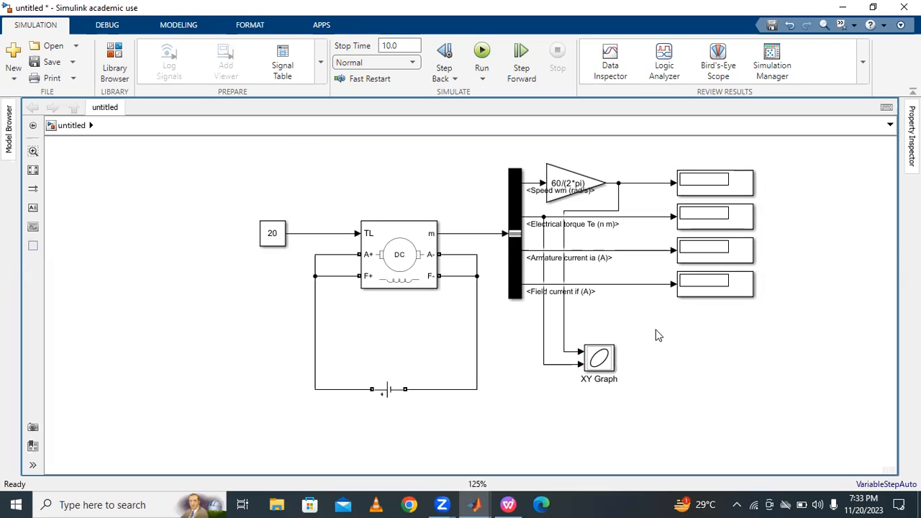
# Add two XY Graph copies, both with the Gain's speed output on the first input, with armature current and field current on the respective second inputs
pyautogui.moveTo(602, 363)
pyautogui.mouseDown()
pyautogui.moveTo(652, 363)
pyautogui.moveTo(631, 350)
pyautogui.moveTo(630, 184)
pyautogui.mouseUp()
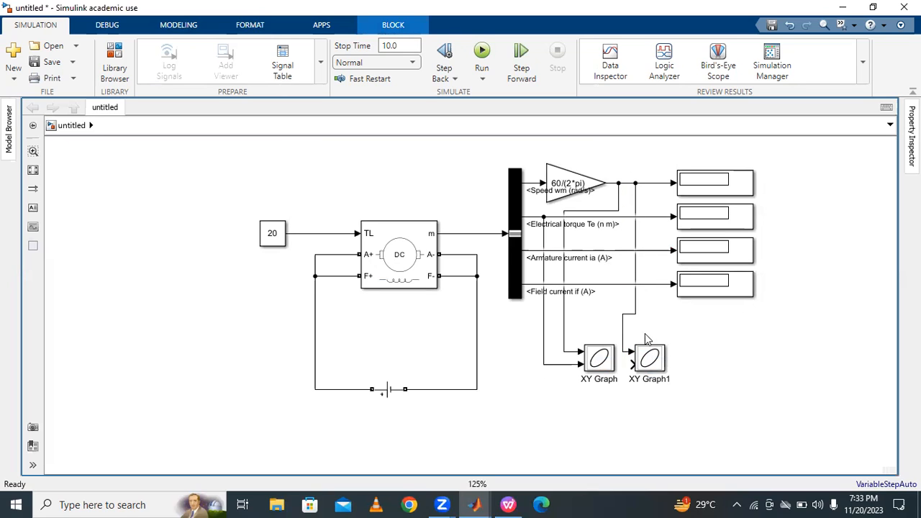
pyautogui.moveTo(631, 363); pyautogui.dragTo(619, 251)
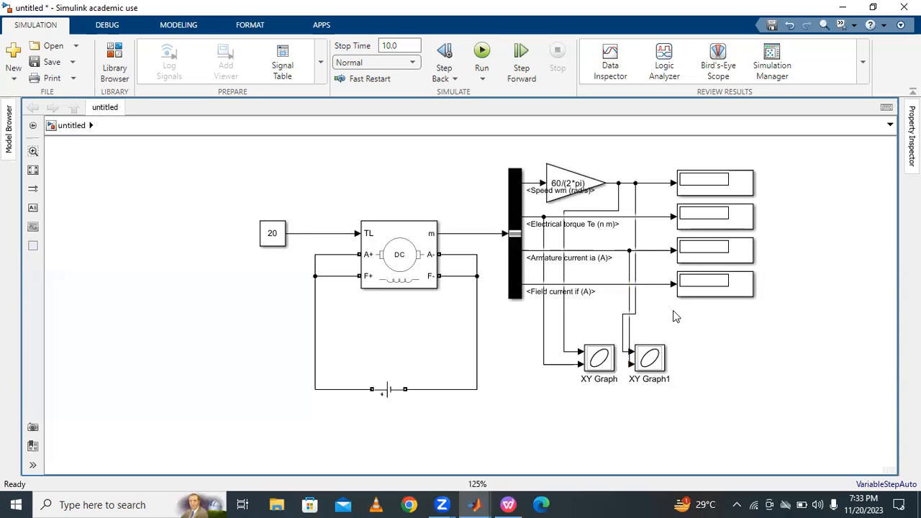
pyautogui.moveTo(650, 360); pyautogui.dragTo(725, 365)
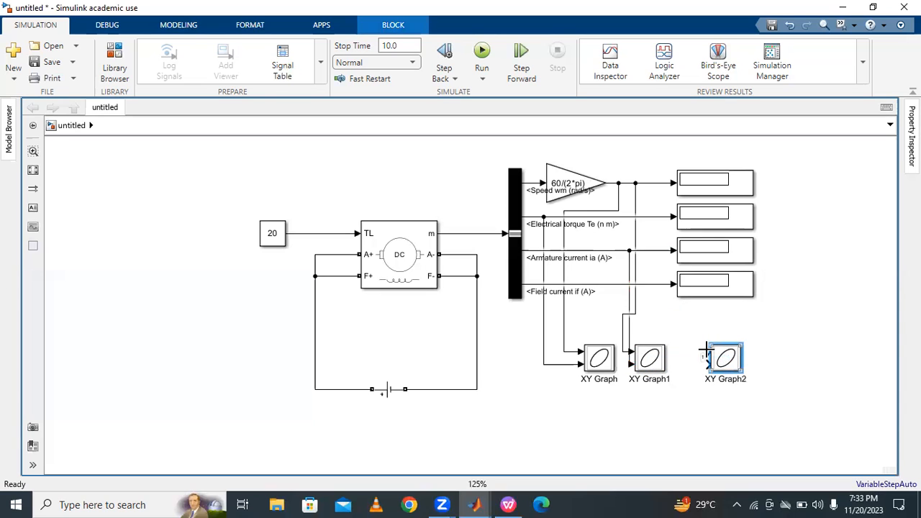
pyautogui.moveTo(707, 354); pyautogui.dragTo(648, 183)
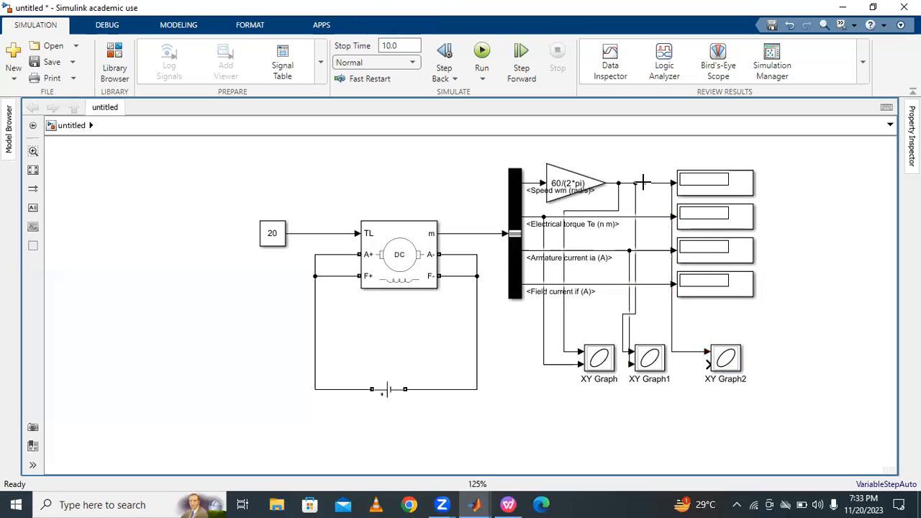
pyautogui.moveTo(695, 364); pyautogui.dragTo(653, 284)
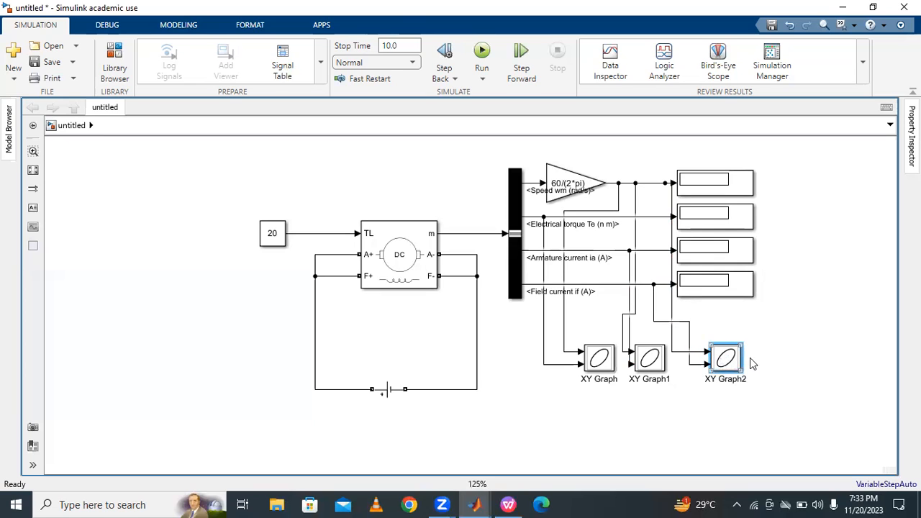
# Add a fourth XY Graph copy, connecting Electrical torque Te to its first input and Armature current ia to its second
pyautogui.moveTo(722, 360); pyautogui.dragTo(772, 363)
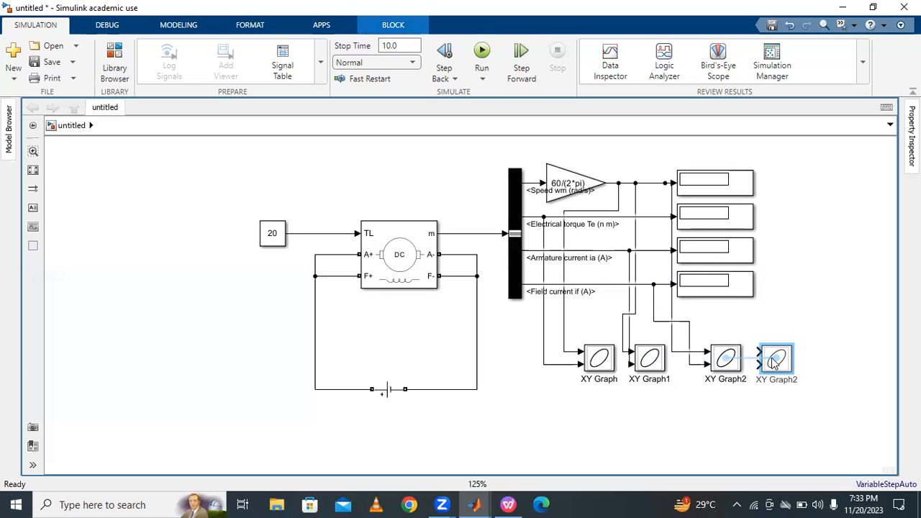
pyautogui.moveTo(757, 353); pyautogui.dragTo(642, 217)
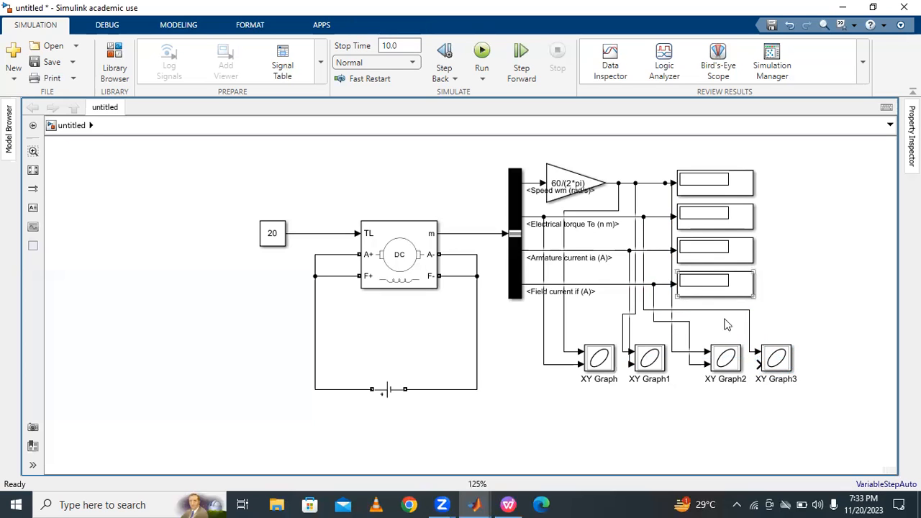
pyautogui.moveTo(758, 367); pyautogui.dragTo(656, 250)
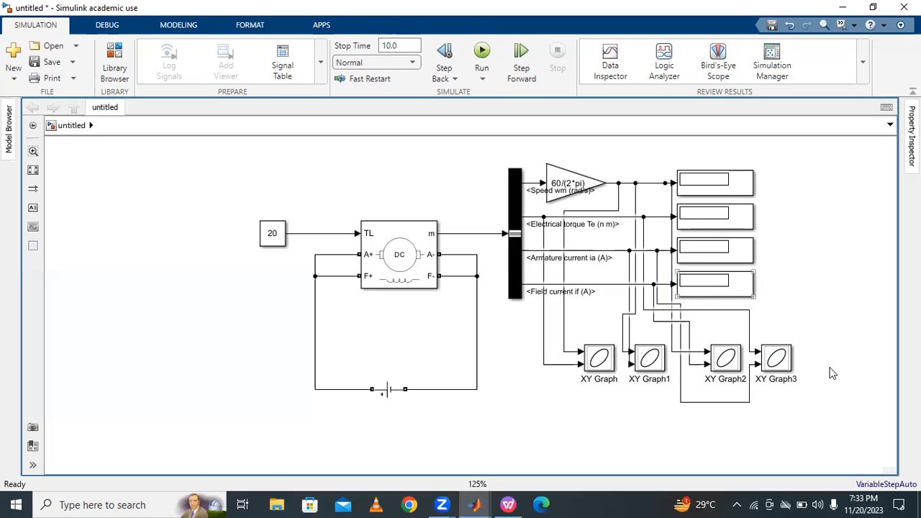
# Move the four Display blocks farther from the Bus Selector in a staggered column and fit the whole model in view
pyautogui.moveTo(733, 184); pyautogui.dragTo(809, 184)
pyautogui.moveTo(716, 225); pyautogui.dragTo(801, 224)
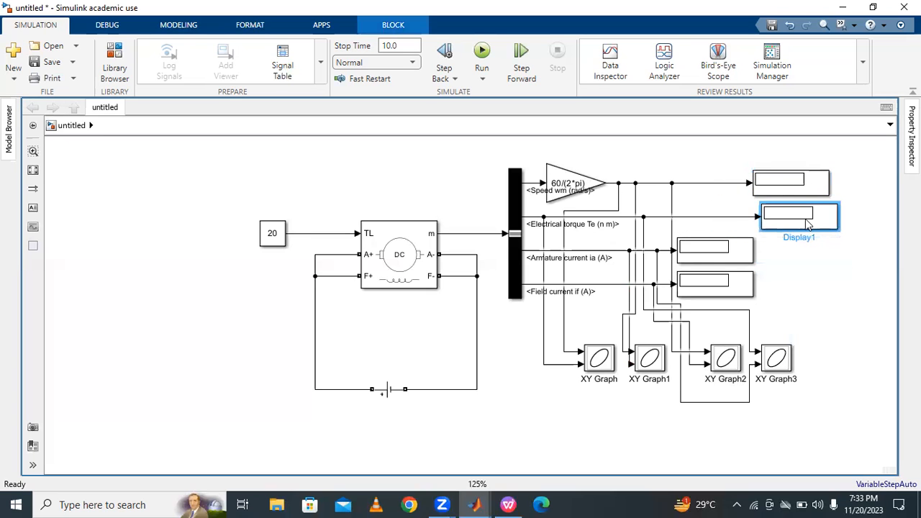
pyautogui.moveTo(734, 259); pyautogui.dragTo(839, 258)
pyautogui.moveTo(833, 297)
pyautogui.mouseDown()
pyautogui.moveTo(851, 297)
pyautogui.moveTo(816, 302)
pyautogui.mouseUp()
pyautogui.click(32, 170)
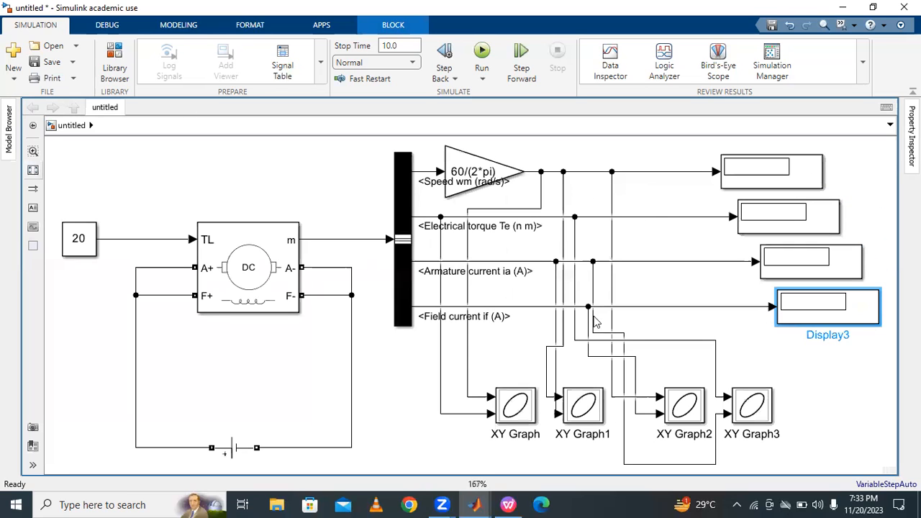
# Check the two lines into XY Graph, and space XY Graph3 and XY Graph2 farther along the row so their input lines run directly
pyautogui.click(475, 403)
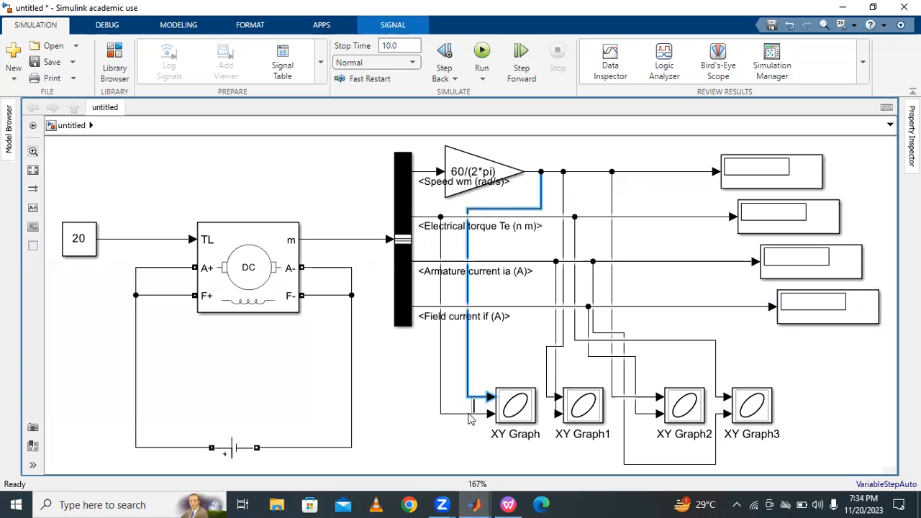
pyautogui.click(469, 415)
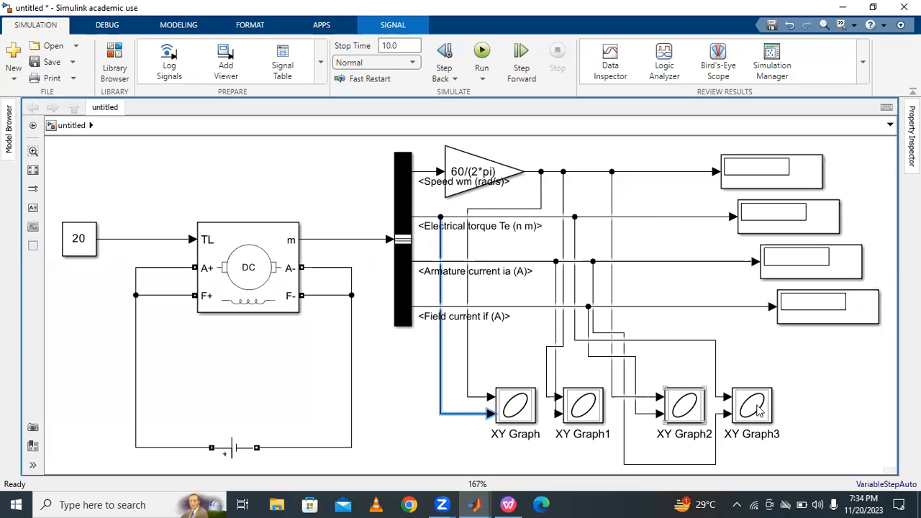
pyautogui.moveTo(758, 409); pyautogui.dragTo(814, 409)
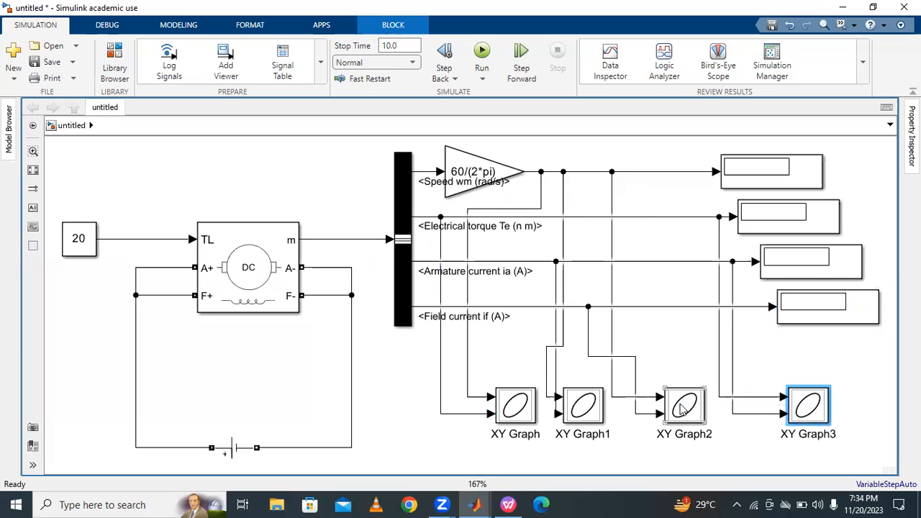
pyautogui.moveTo(683, 408); pyautogui.dragTo(694, 408)
# Trace the signal lines feeding both inputs of XY Graph1, XY Graph2 and XY Graph3
pyautogui.click(580, 406)
pyautogui.click(549, 393)
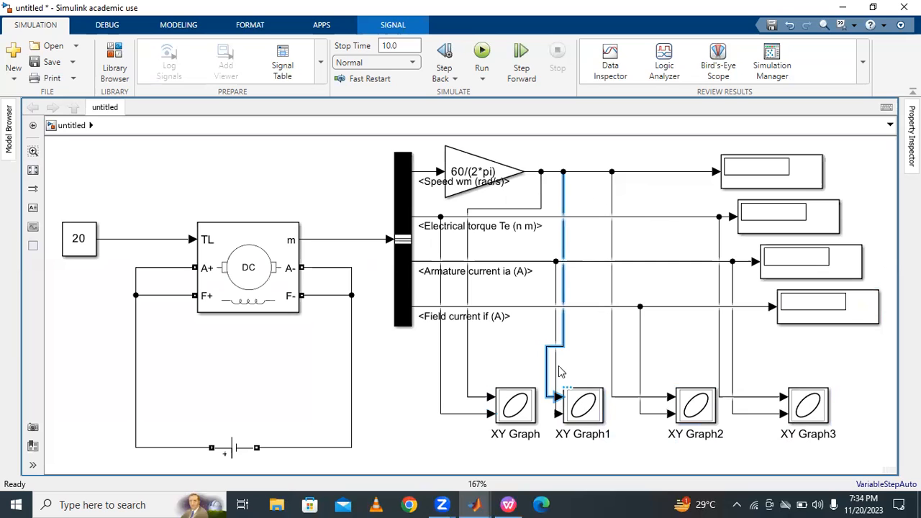
pyautogui.click(555, 371)
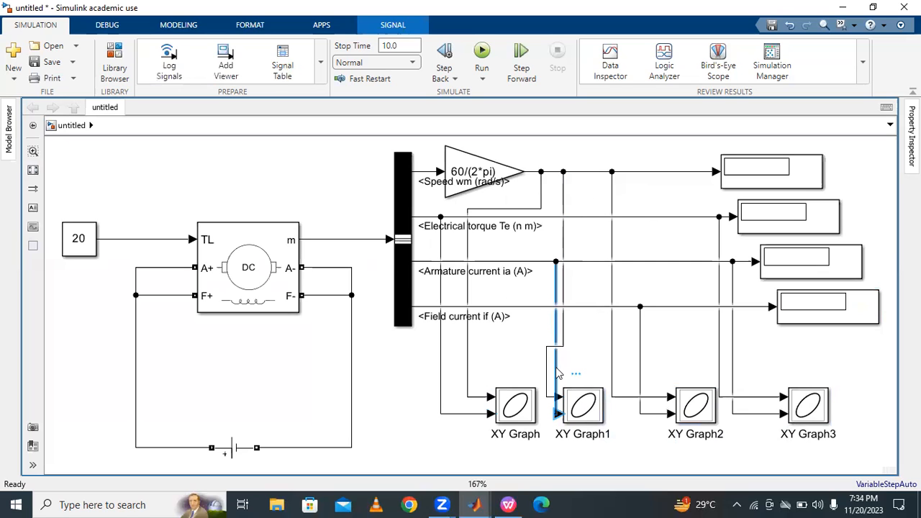
pyautogui.click(648, 396)
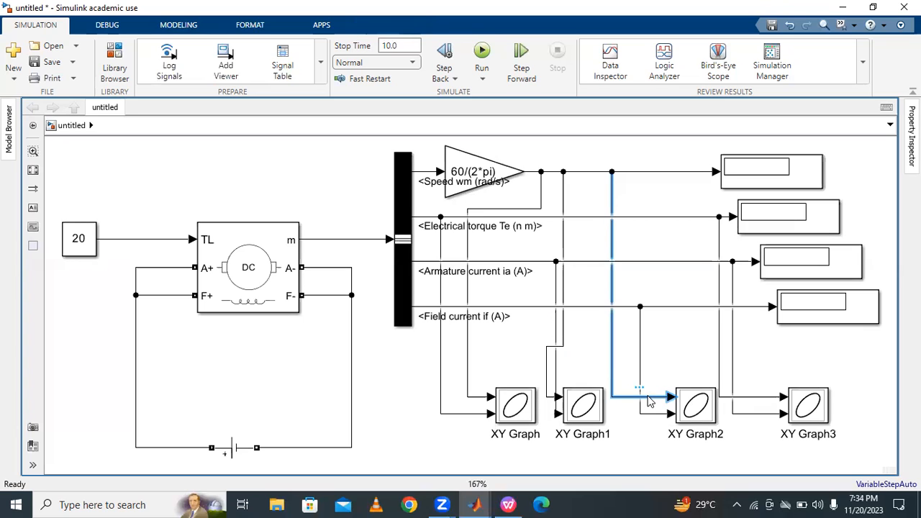
pyautogui.click(650, 418)
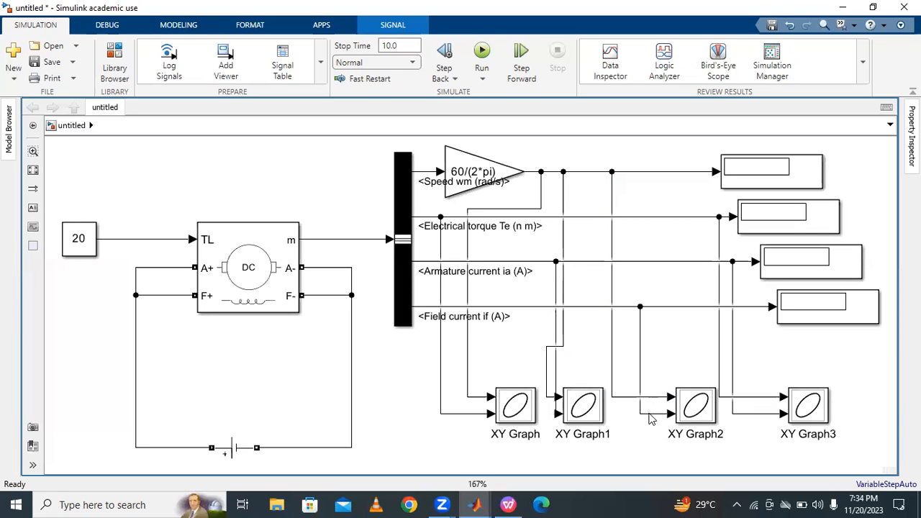
pyautogui.click(650, 415)
pyautogui.click(753, 397)
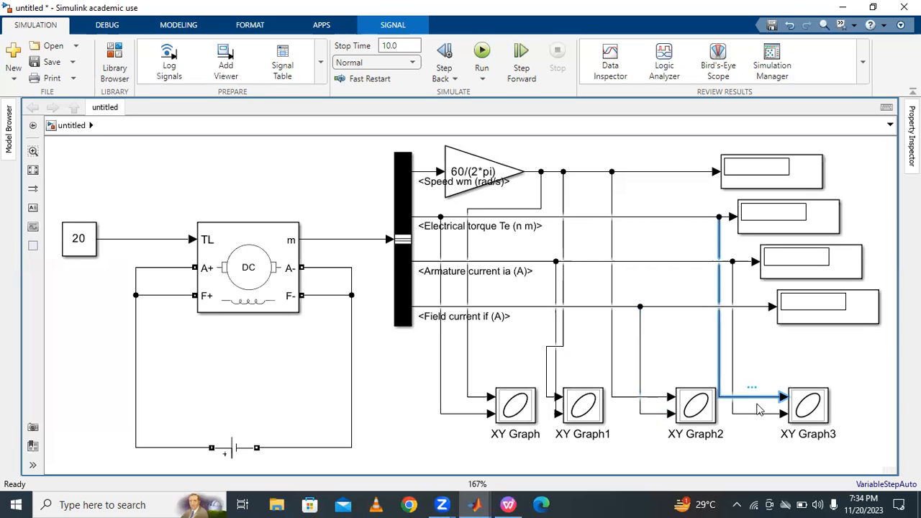
pyautogui.click(761, 415)
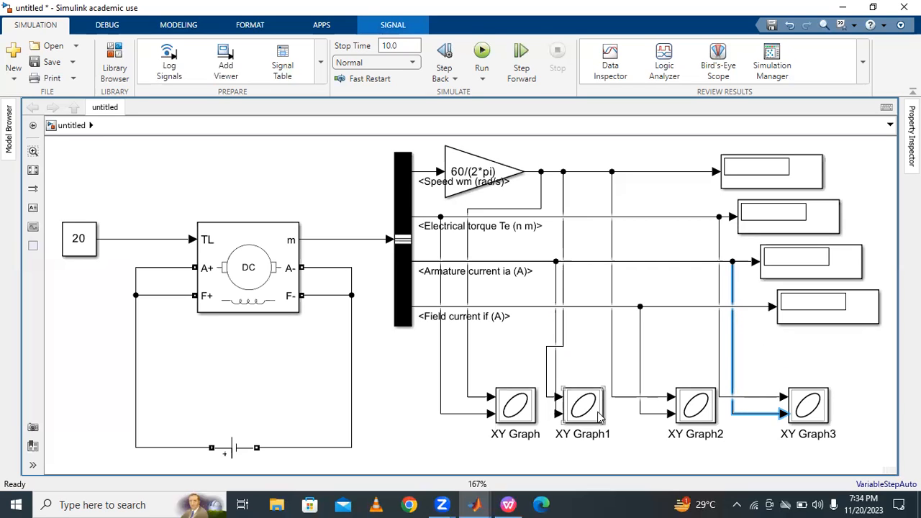
# Shift XY Graph1 closer to XY Graph2 and reroute XY Graph2's speed branch so it runs between the two graphs
pyautogui.click(690, 404)
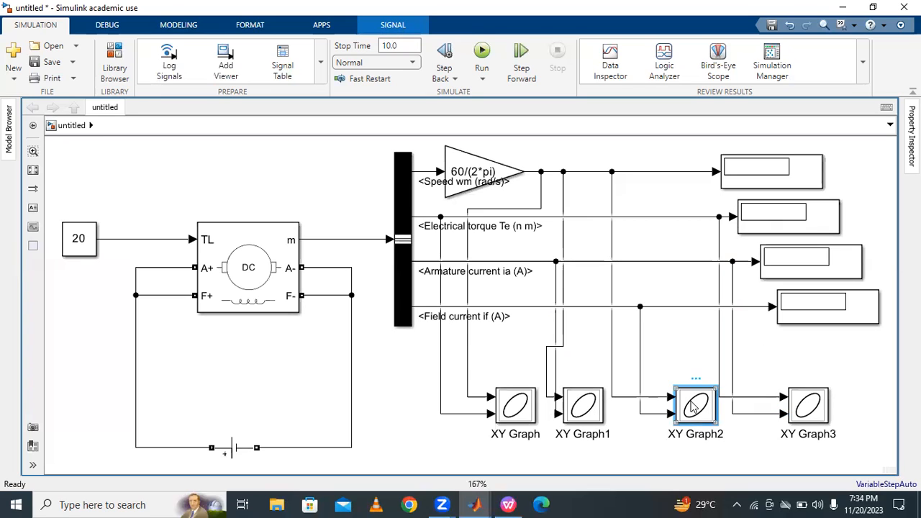
pyautogui.moveTo(586, 422); pyautogui.dragTo(609, 423)
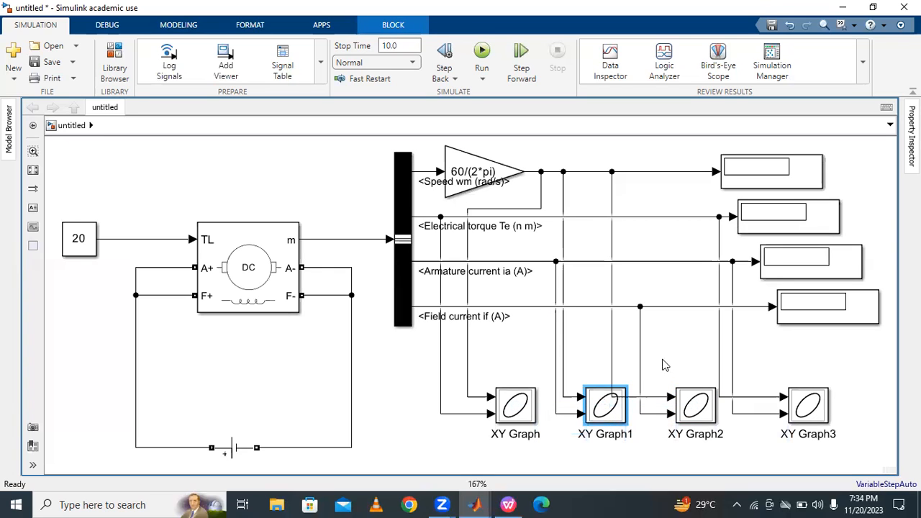
pyautogui.click(698, 405)
pyautogui.click(612, 322)
pyautogui.moveTo(614, 326); pyautogui.dragTo(635, 329)
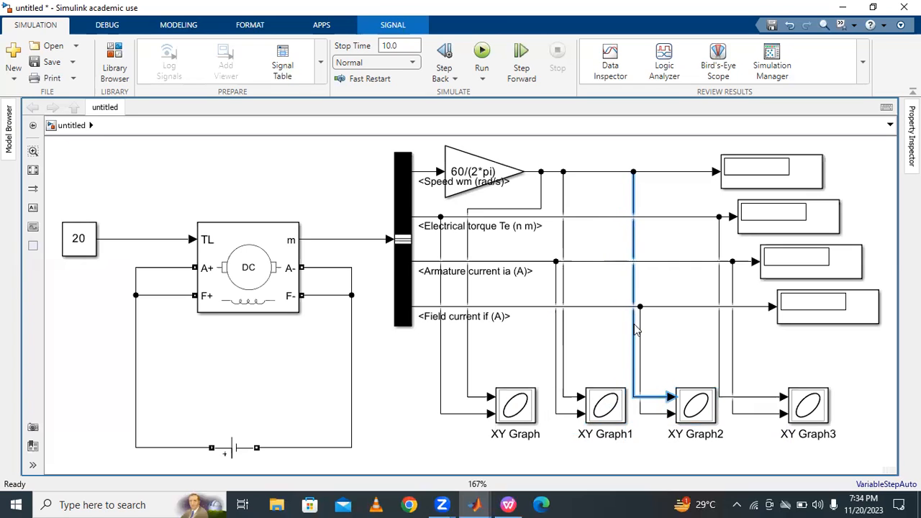
pyautogui.click(696, 352)
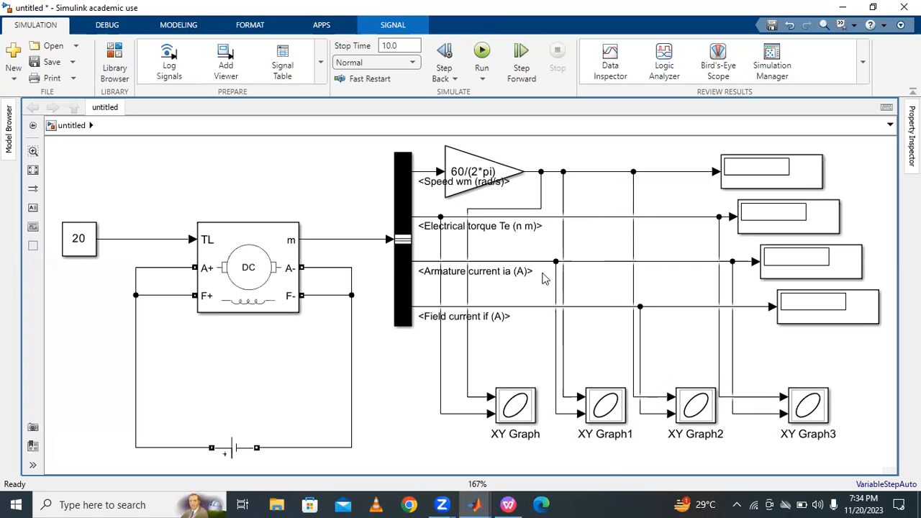
# Set the DC Machine's preset model to 01: 5HP 240V 1750RPM Field:300V
pyautogui.doubleClick(231, 258)
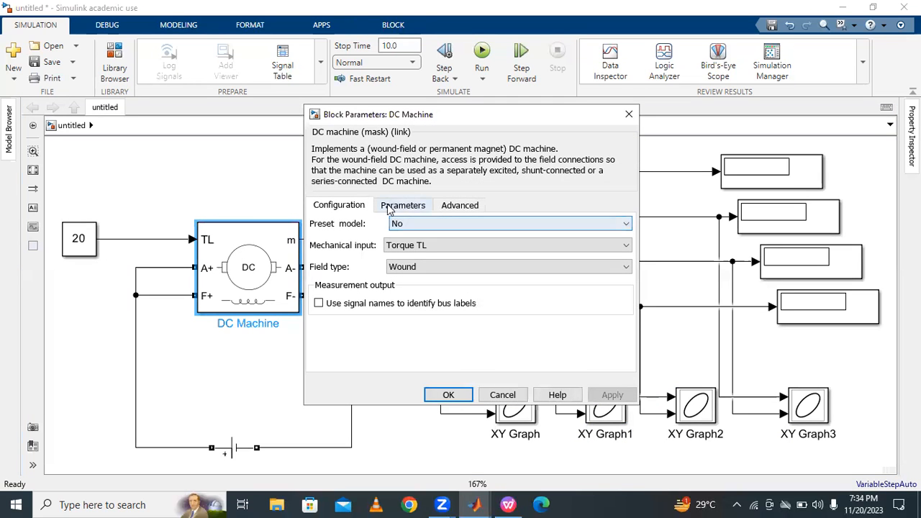
pyautogui.click(417, 225)
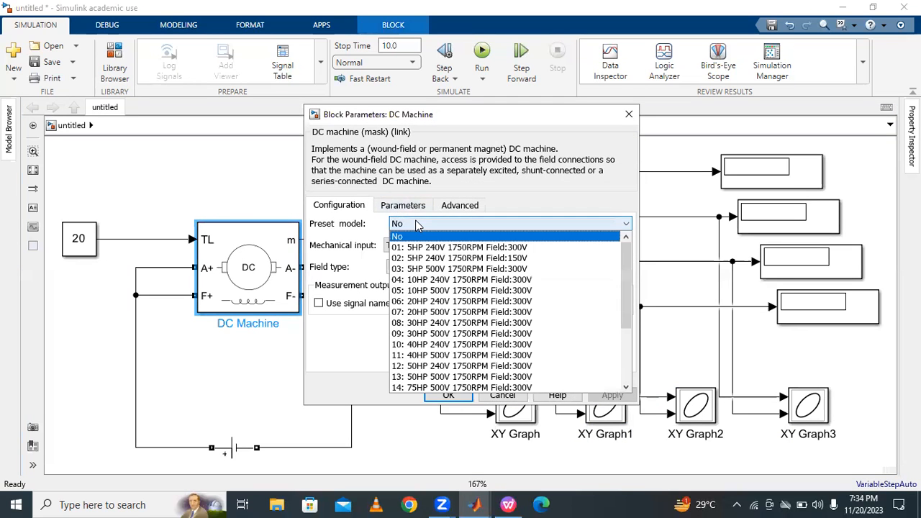
pyautogui.click(467, 247)
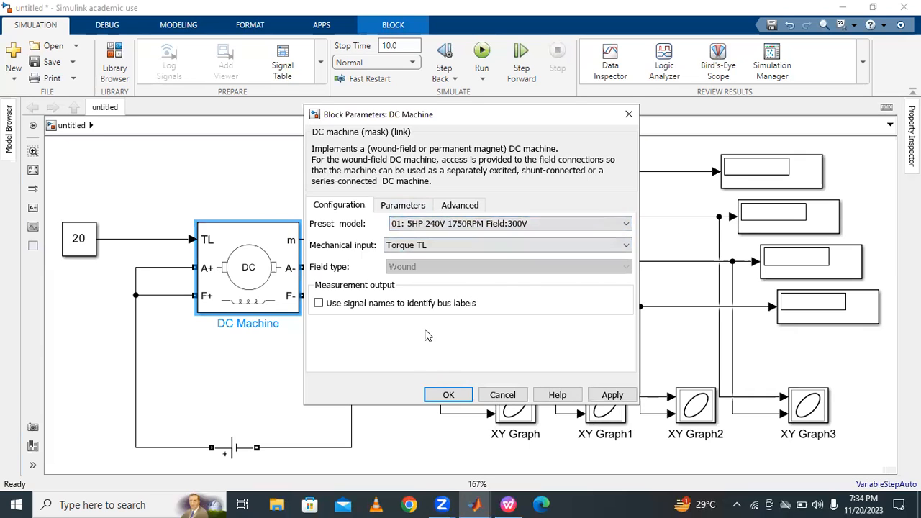
pyautogui.click(448, 395)
pyautogui.click(382, 362)
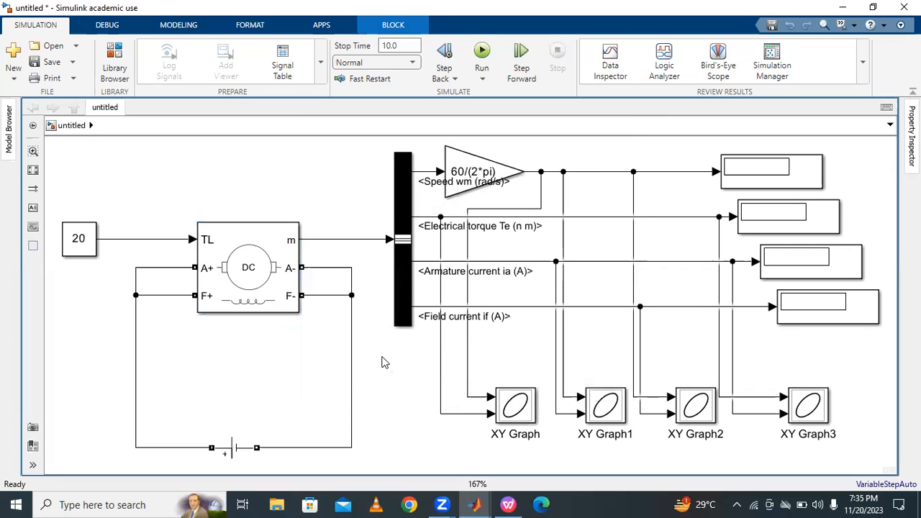
# Set the DC Voltage Source amplitude to 220 V
pyautogui.doubleClick(241, 447)
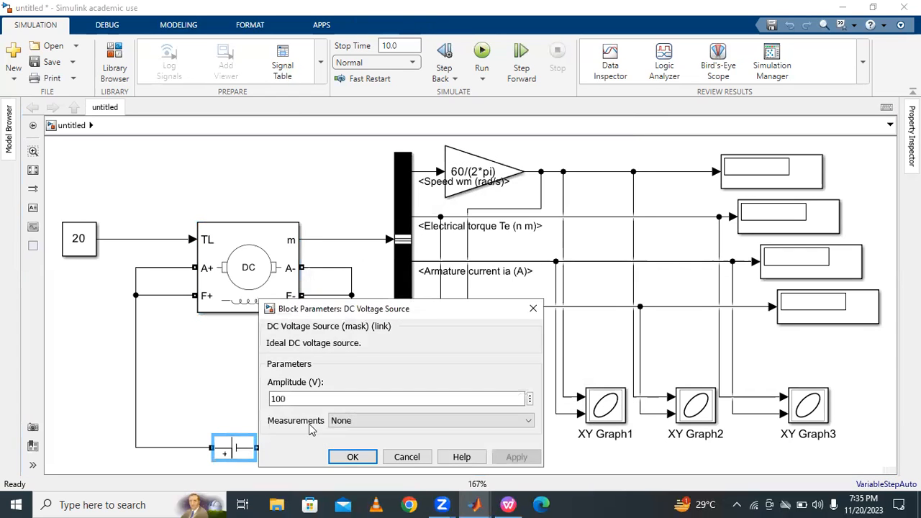
pyautogui.doubleClick(314, 400)
pyautogui.write('22')
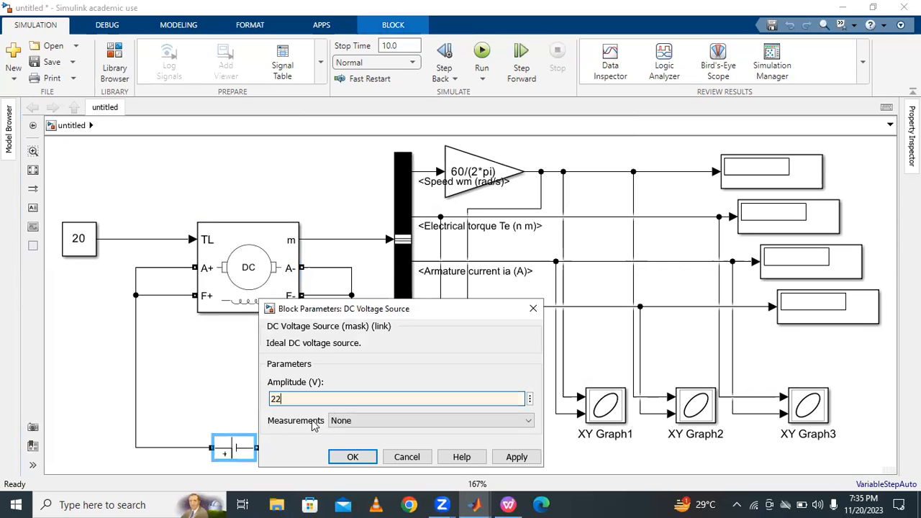
pyautogui.write('0')
pyautogui.click(344, 456)
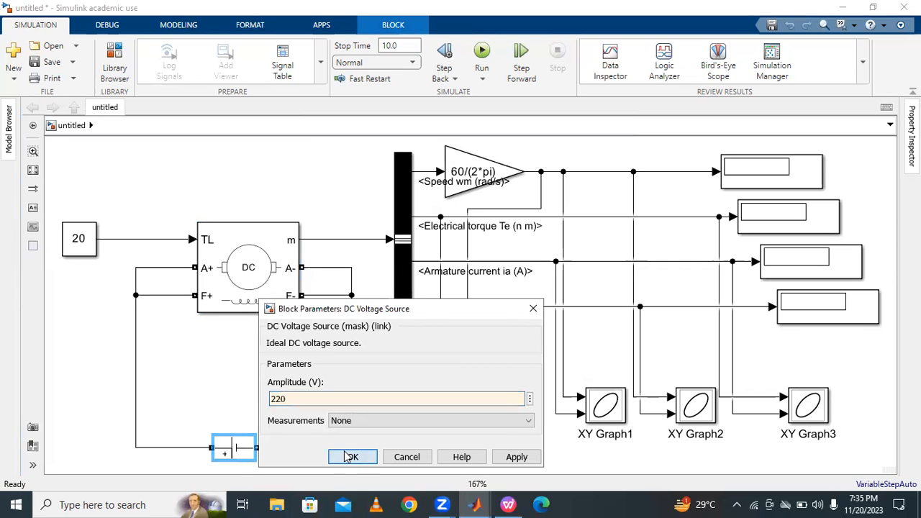
pyautogui.click(279, 379)
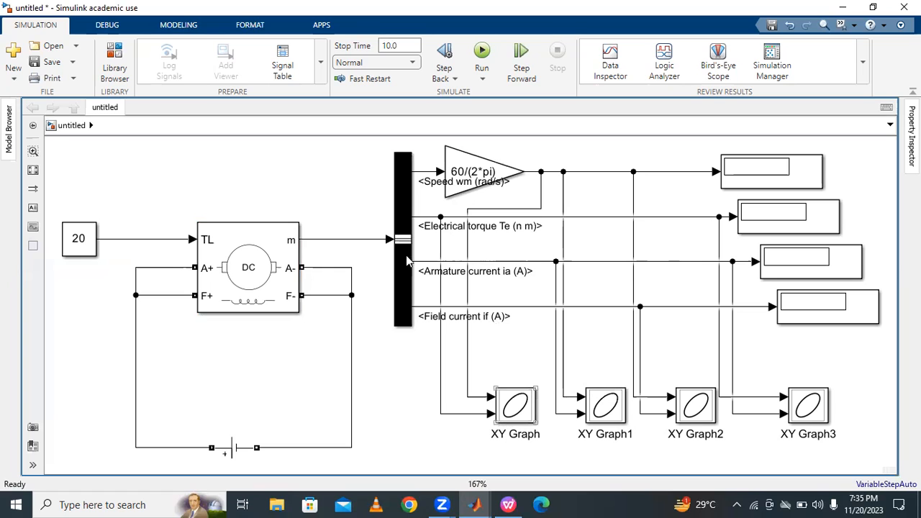
# Try to run the simulation, check the diagnostics and return to the full model view
pyautogui.click(482, 52)
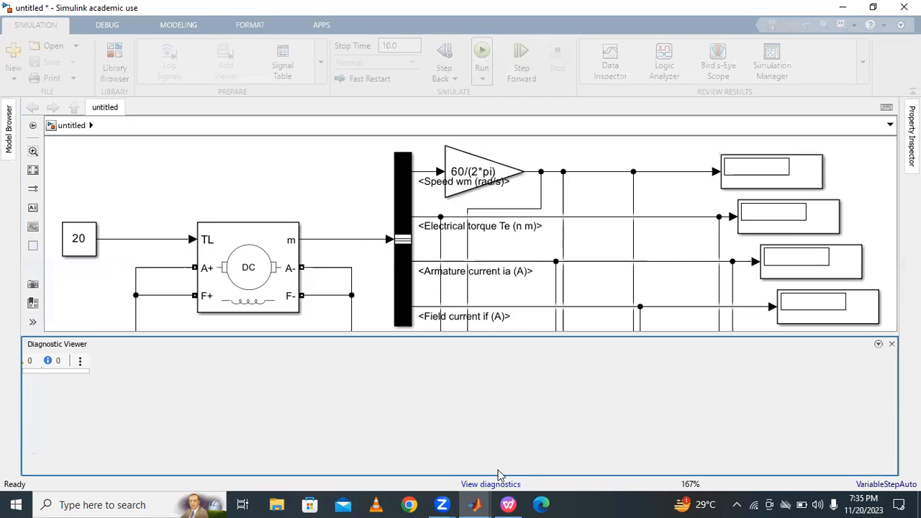
pyautogui.click(893, 346)
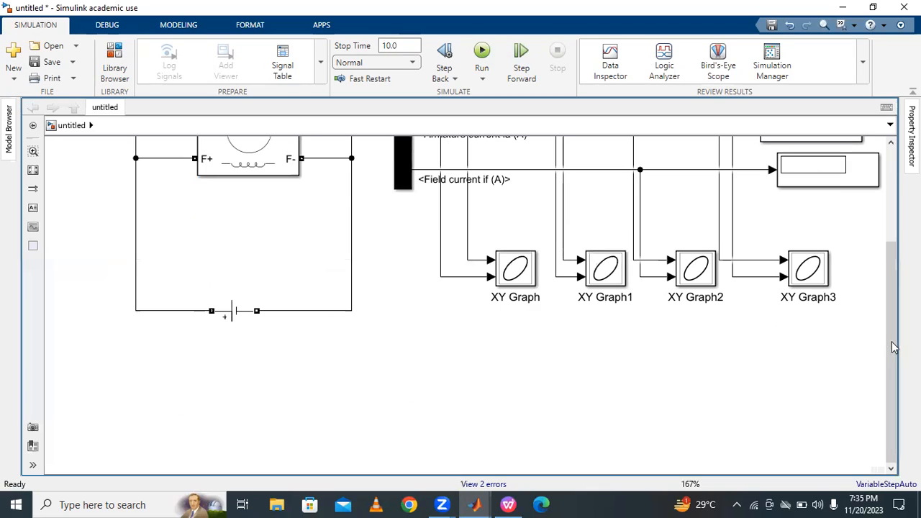
pyautogui.click(33, 171)
# Add a powergui block in the empty area above the DC Machine
pyautogui.doubleClick(138, 181)
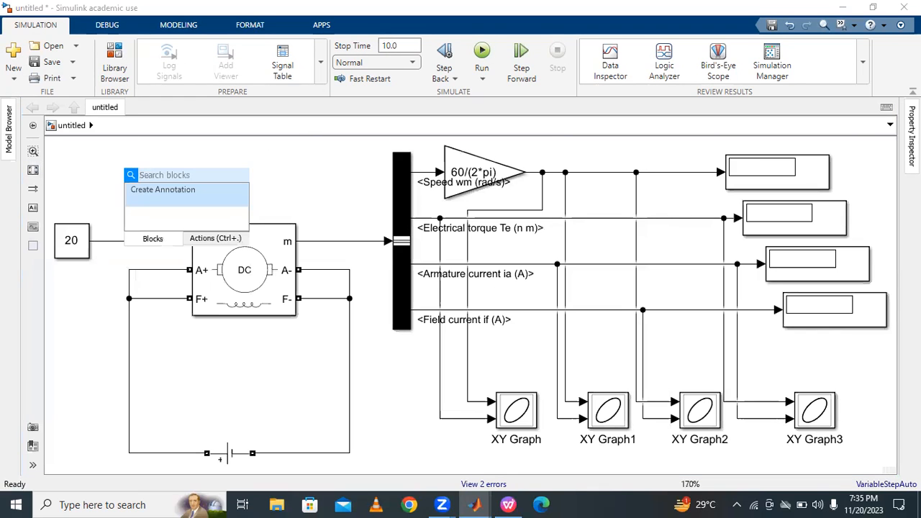
pyautogui.write('power')
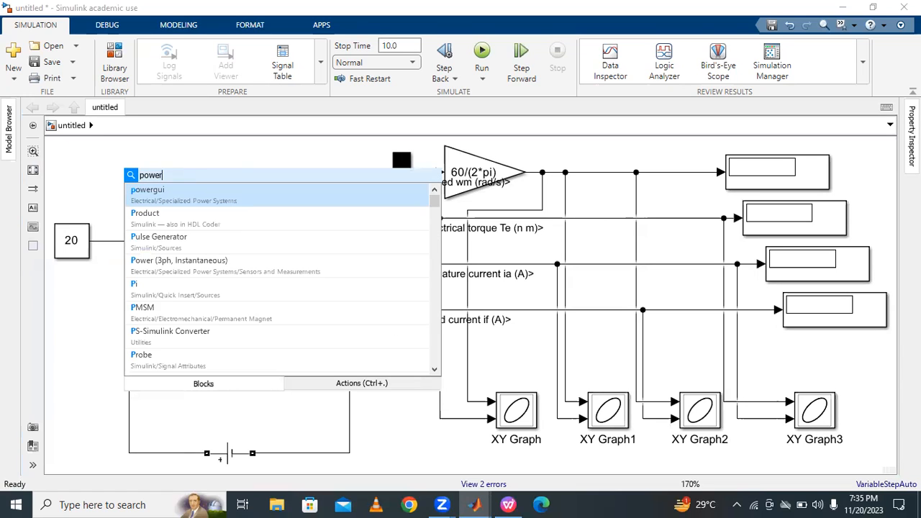
pyautogui.click(169, 247)
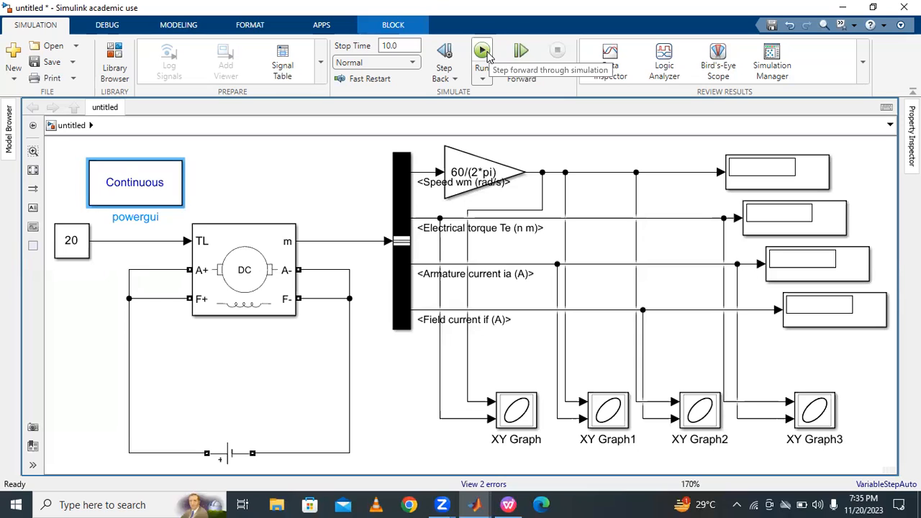
# Run the simulation and check the output values in the Display blocks, including electrical torque
pyautogui.click(487, 56)
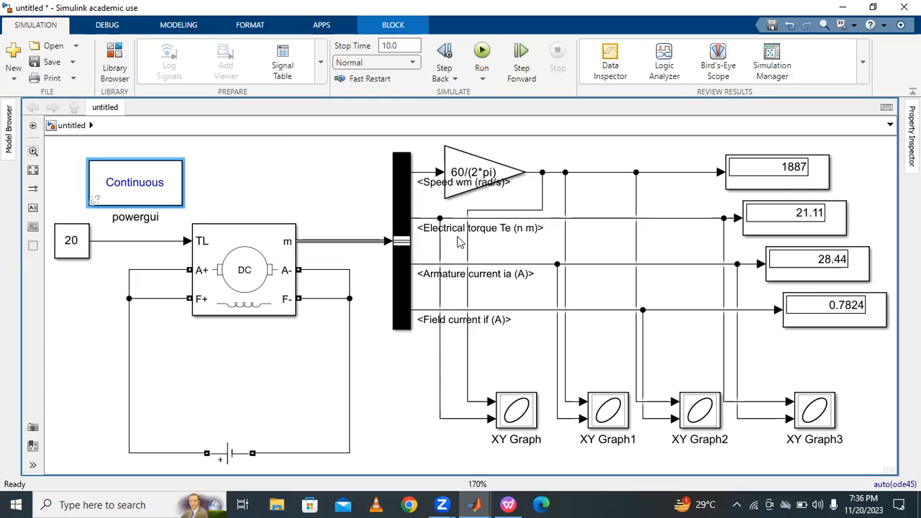
pyautogui.click(818, 220)
pyautogui.click(567, 225)
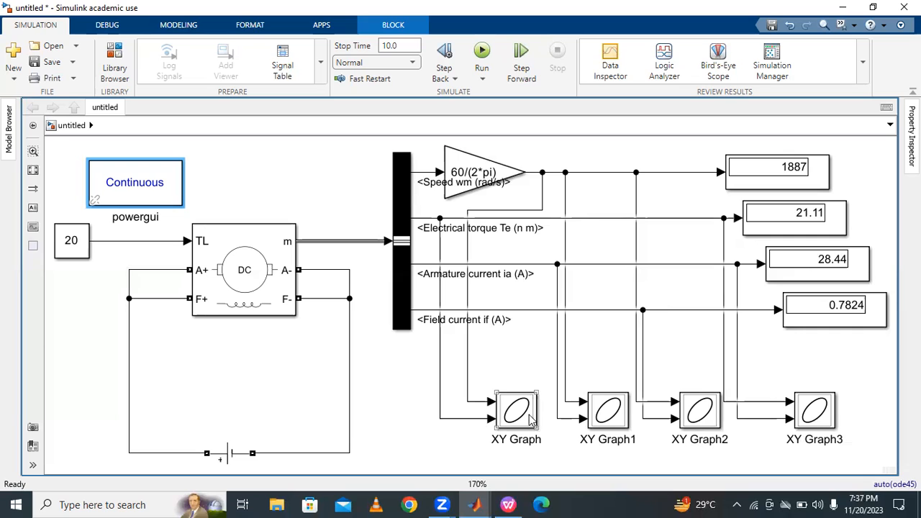
# Check the speed and torque lines into XY Graph, view its plotted characteristic and return to the model
pyautogui.click(455, 419)
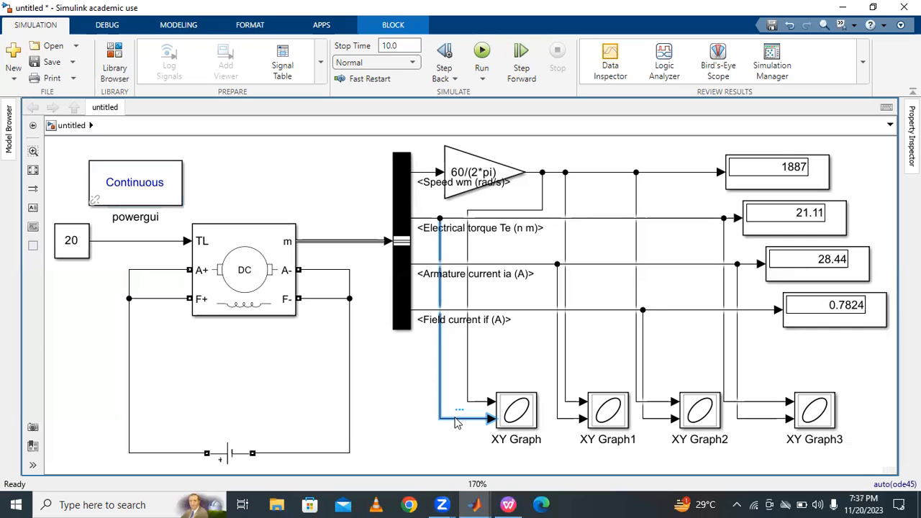
pyautogui.click(467, 364)
pyautogui.click(461, 418)
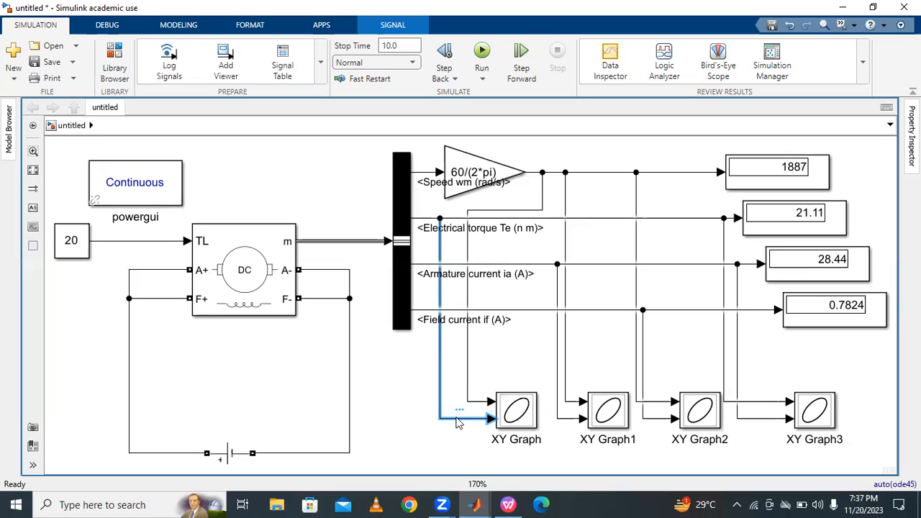
pyautogui.click(517, 363)
pyautogui.click(517, 401)
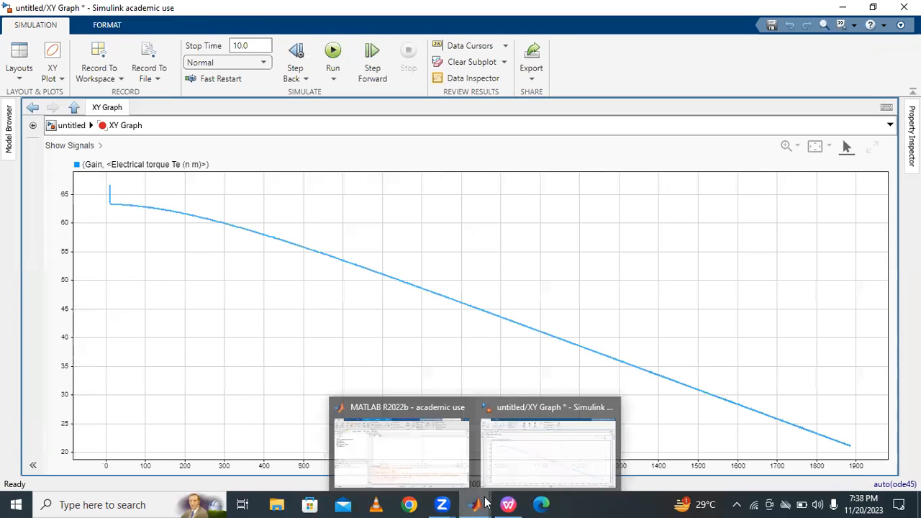
pyautogui.click(32, 107)
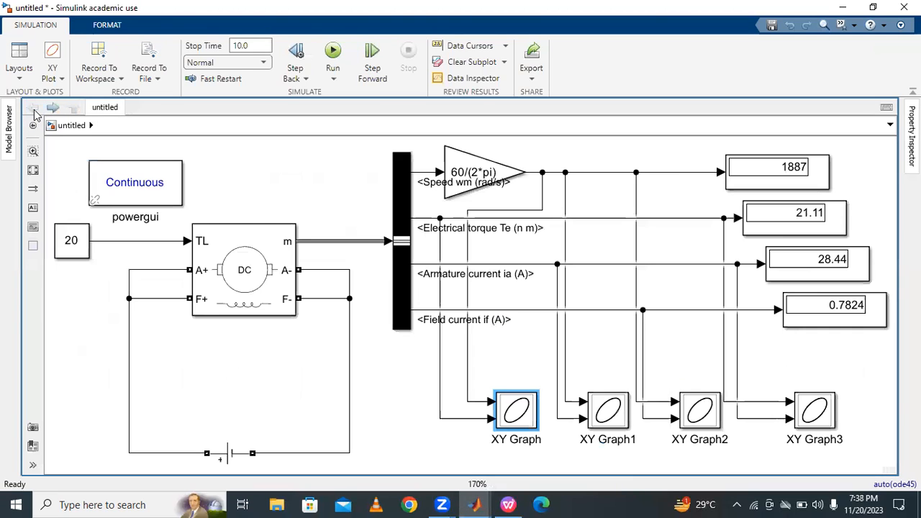
# Delete both input lines of XY Graph and rewire it with electrical torque on the first input and speed on the second
pyautogui.click(468, 390)
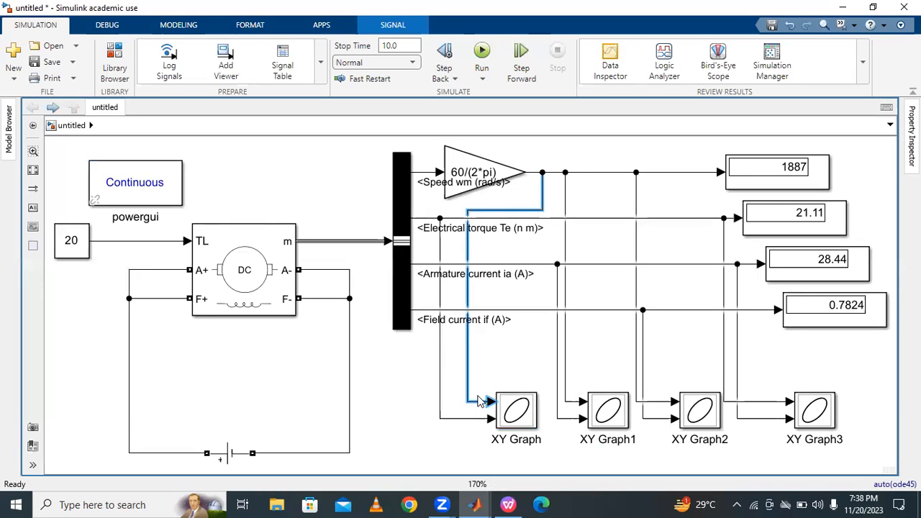
pyautogui.press('Delete')
pyautogui.click(474, 418)
pyautogui.press('Delete')
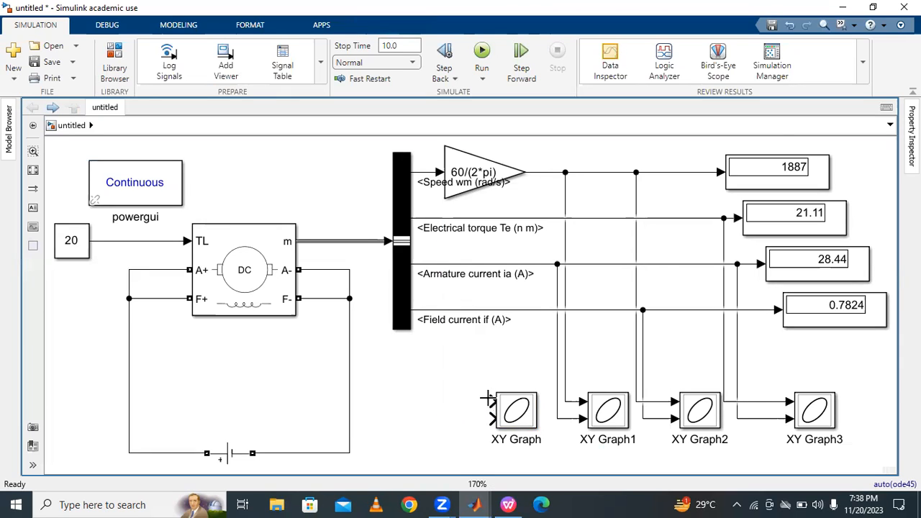
pyautogui.click(490, 401)
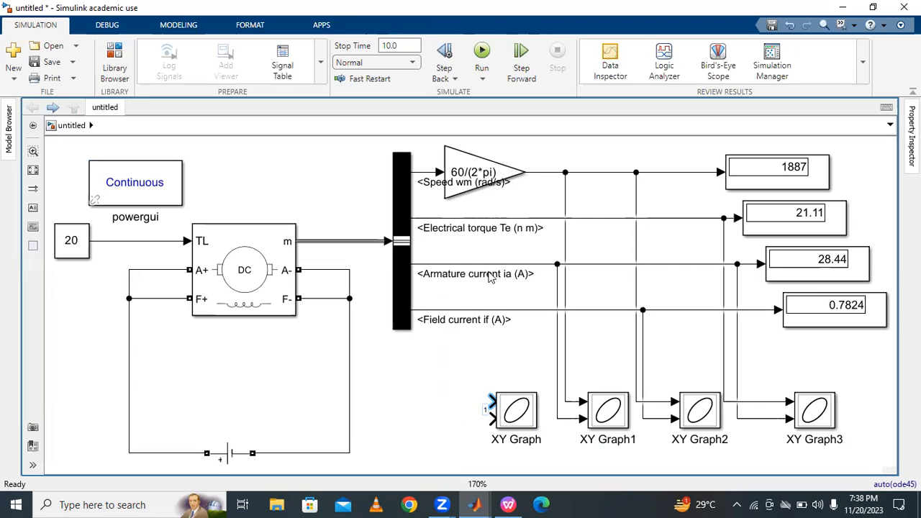
pyautogui.moveTo(480, 218)
pyautogui.mouseDown()
pyautogui.moveTo(480, 387)
pyautogui.moveTo(490, 402)
pyautogui.moveTo(470, 372)
pyautogui.moveTo(522, 175)
pyautogui.moveTo(561, 172)
pyautogui.moveTo(543, 172)
pyautogui.mouseUp()
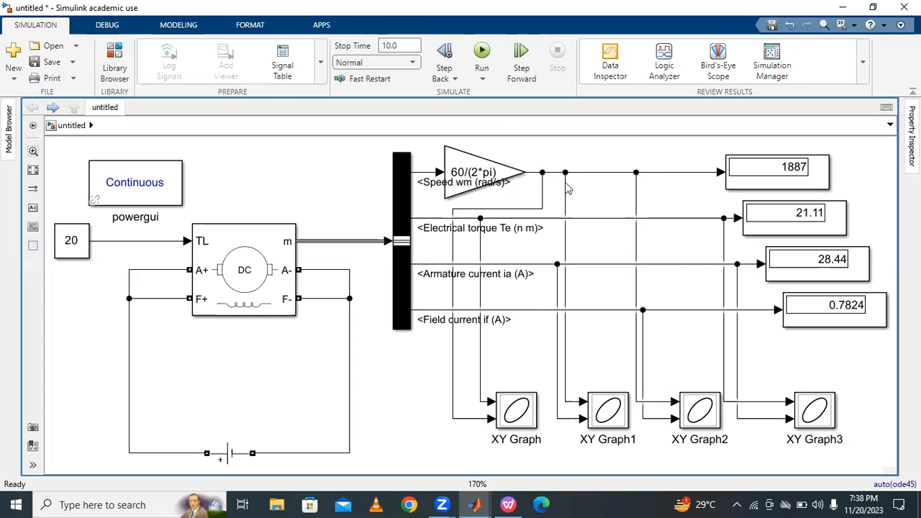
# Run the simulation, view the torque and speed plot in XY Graph and return to the model
pyautogui.click(481, 56)
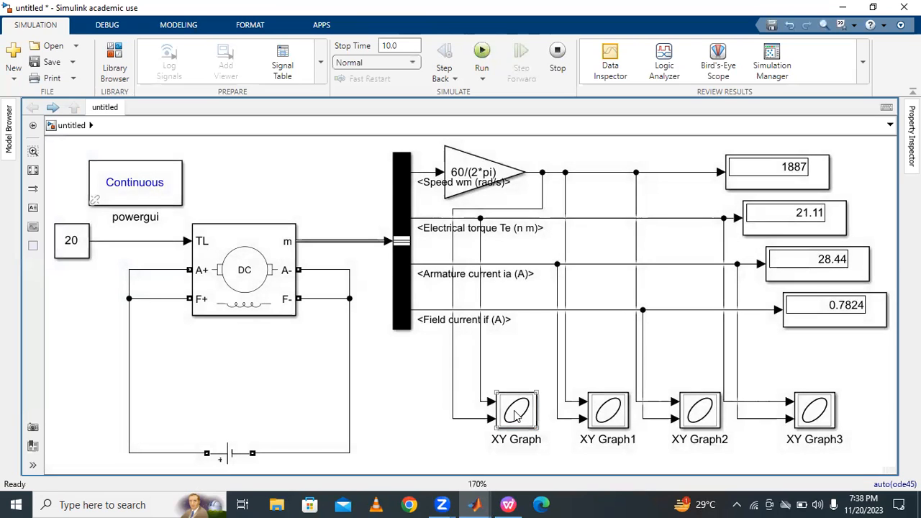
pyautogui.doubleClick(515, 413)
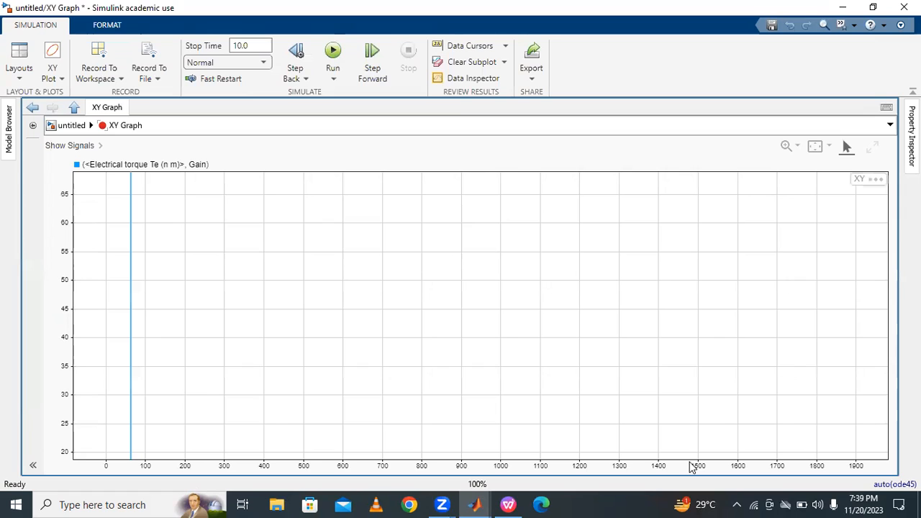
pyautogui.click(462, 504)
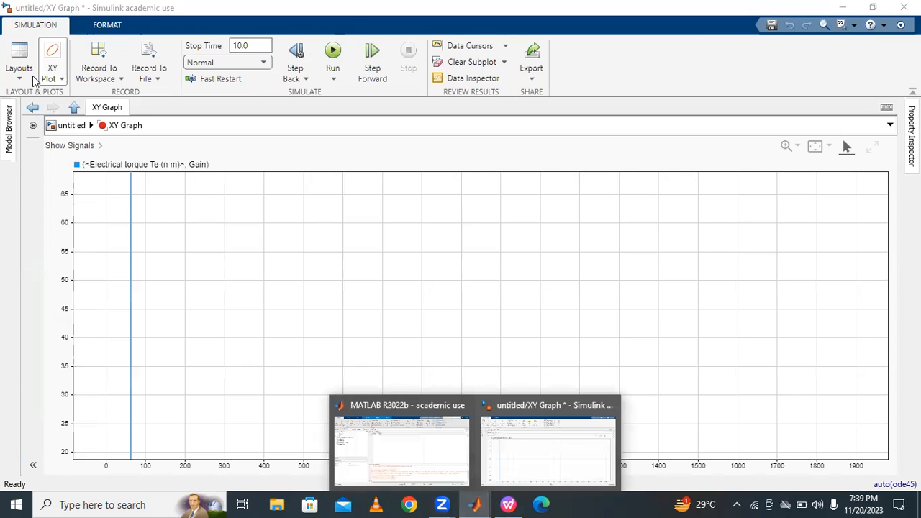
pyautogui.click(32, 108)
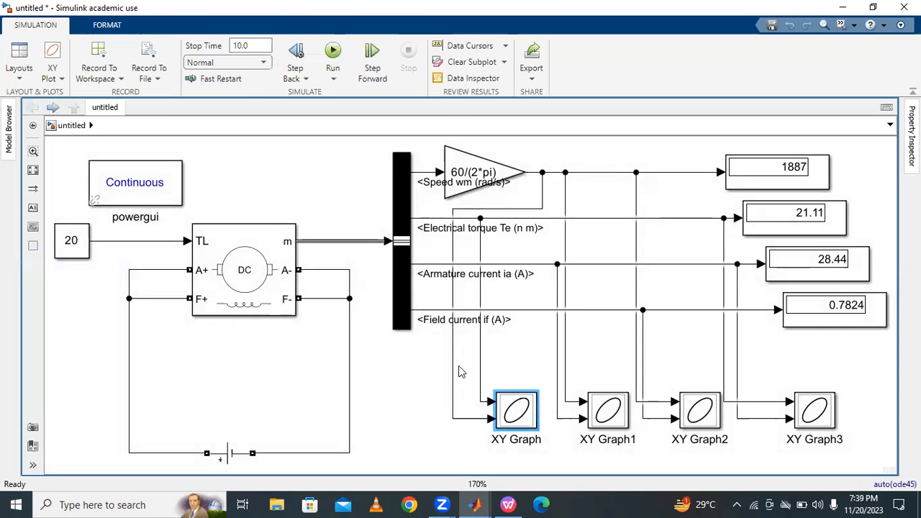
# Trace the torque and speed lines feeding XY Graph and rerun the simulation to check its plot
pyautogui.click(483, 387)
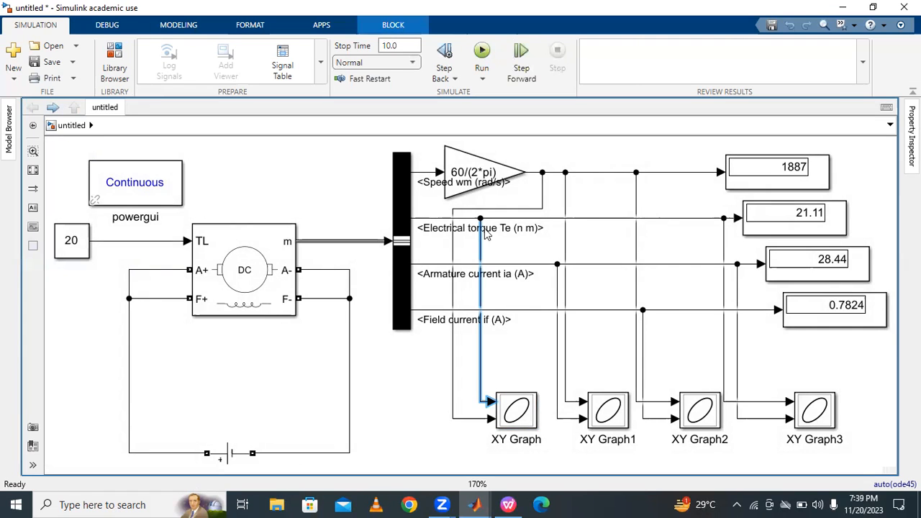
pyautogui.click(460, 420)
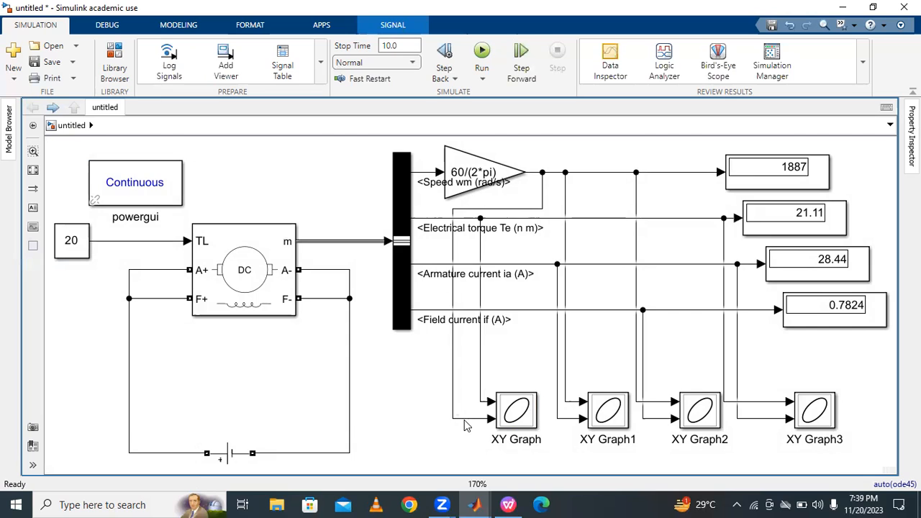
pyautogui.click(464, 424)
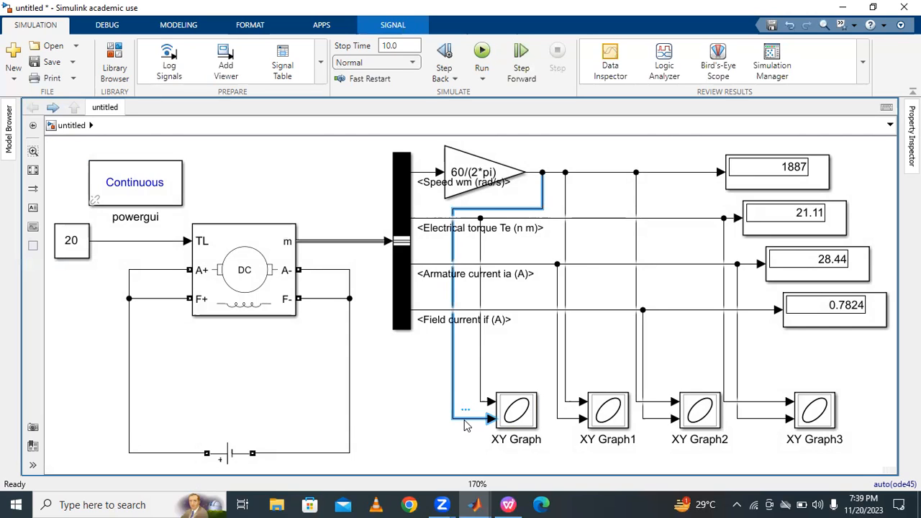
pyautogui.click(486, 49)
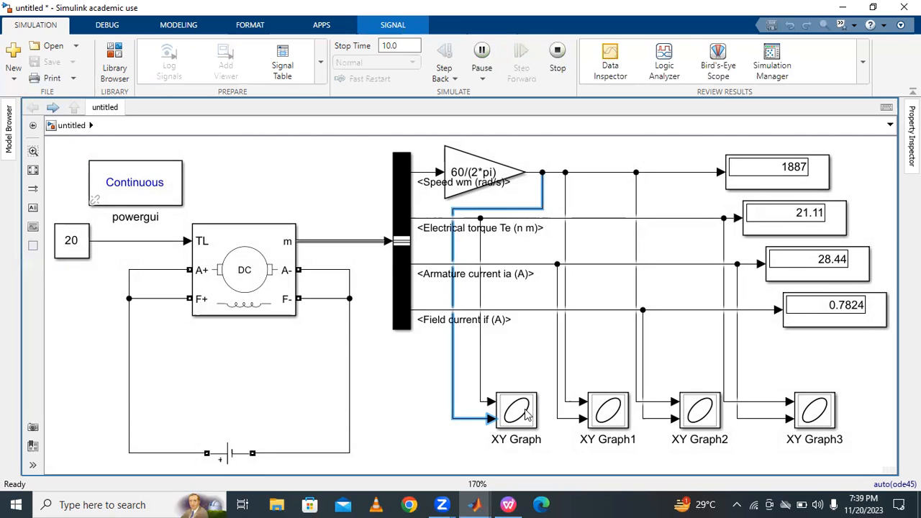
pyautogui.click(526, 414)
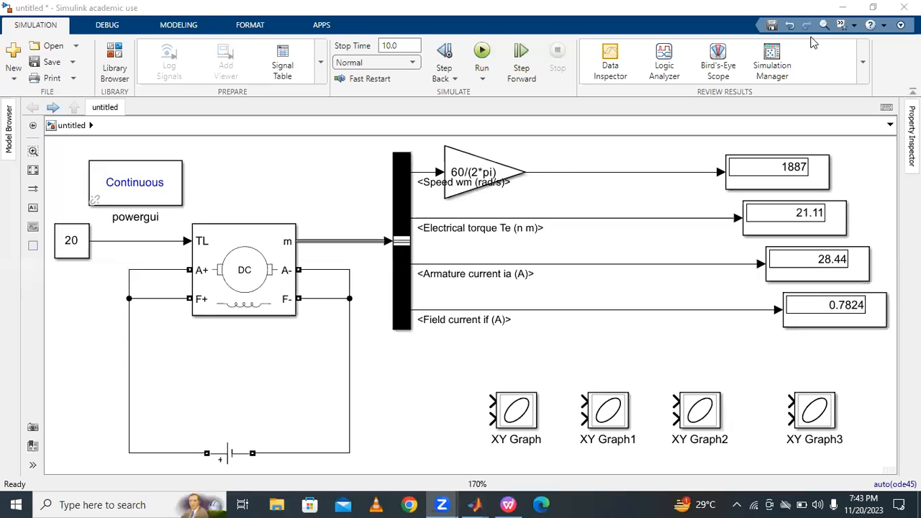
# Wire electrical torque and speed to the first and second inputs of XY Graph, and armature current and speed to those of XY Graph1
pyautogui.click(494, 401)
pyautogui.moveTo(492, 403)
pyautogui.mouseDown()
pyautogui.moveTo(497, 338)
pyautogui.moveTo(540, 216)
pyautogui.mouseUp()
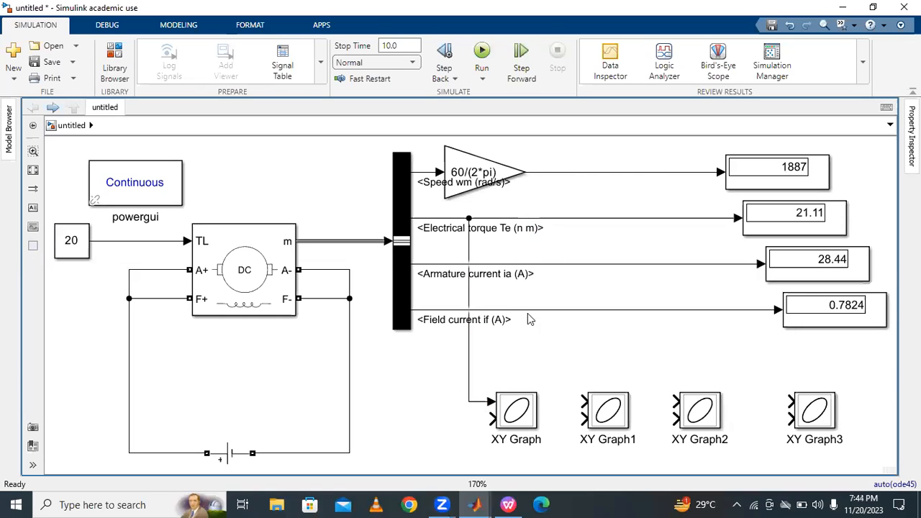
pyautogui.moveTo(489, 417); pyautogui.dragTo(533, 172)
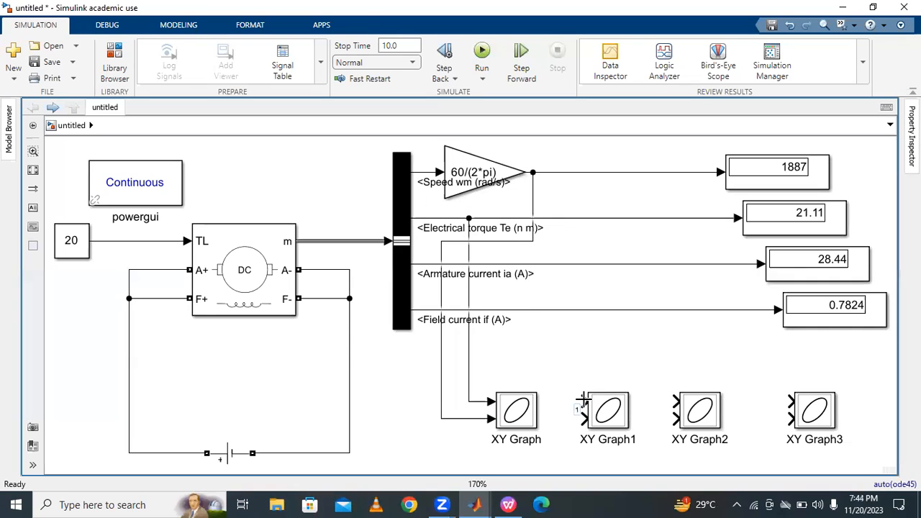
pyautogui.moveTo(583, 400); pyautogui.dragTo(572, 264)
pyautogui.moveTo(581, 417); pyautogui.dragTo(552, 173)
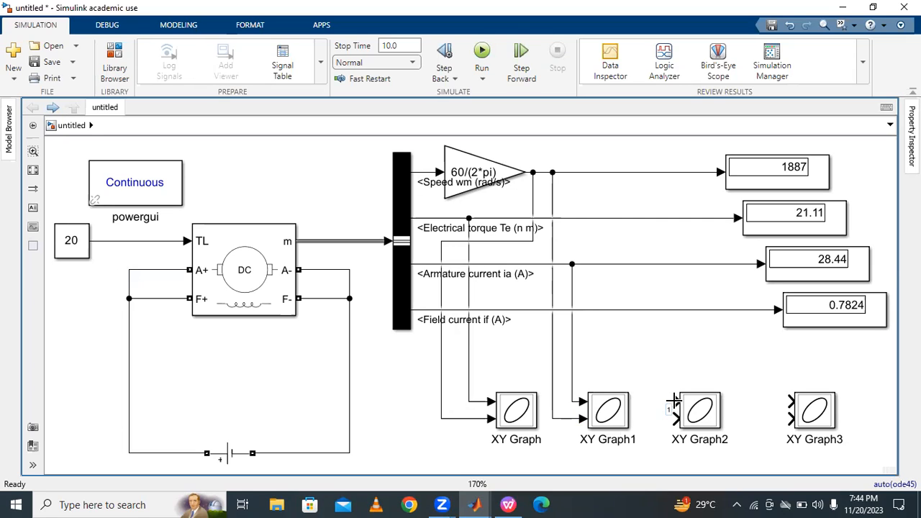
# Wire armature current and electrical torque to the first and second inputs of XY Graph2, and field current and speed to those of XY Graph3
pyautogui.moveTo(673, 400); pyautogui.dragTo(634, 264)
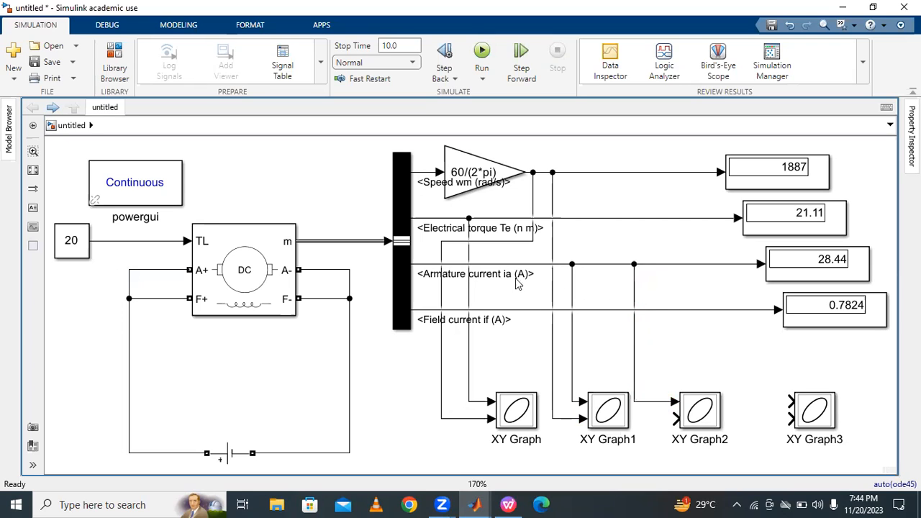
pyautogui.moveTo(668, 402); pyautogui.dragTo(644, 219)
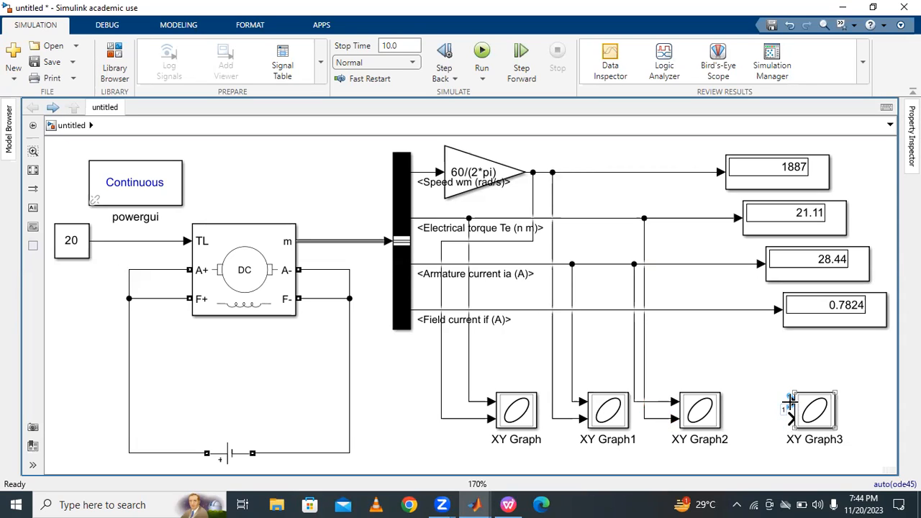
pyautogui.moveTo(790, 401); pyautogui.dragTo(692, 310)
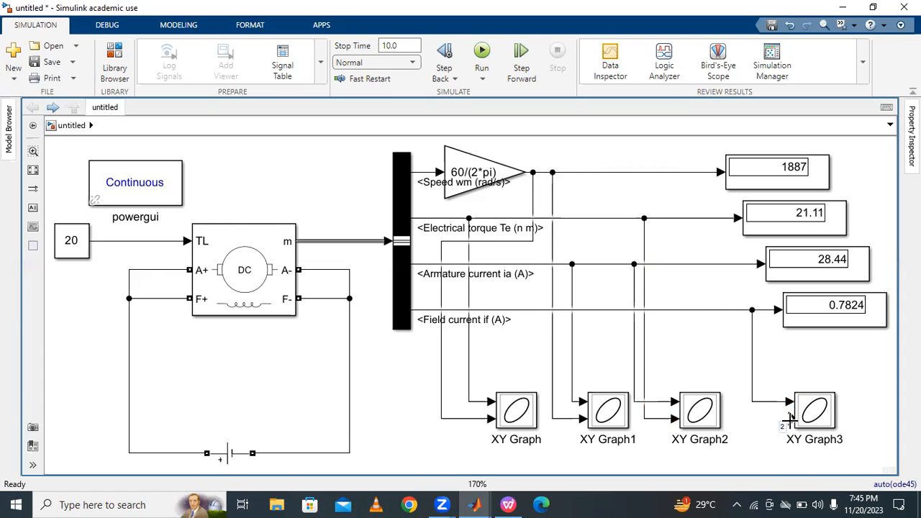
pyautogui.moveTo(790, 417); pyautogui.dragTo(658, 172)
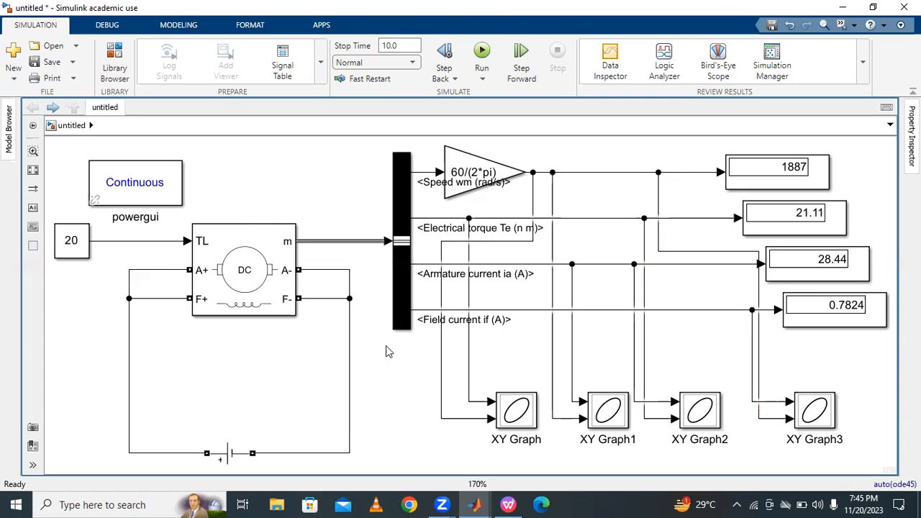
# Run the simulation with the rewired graphs, open the XY Graph plot and return to the model
pyautogui.hotkey('ctrl', 't')
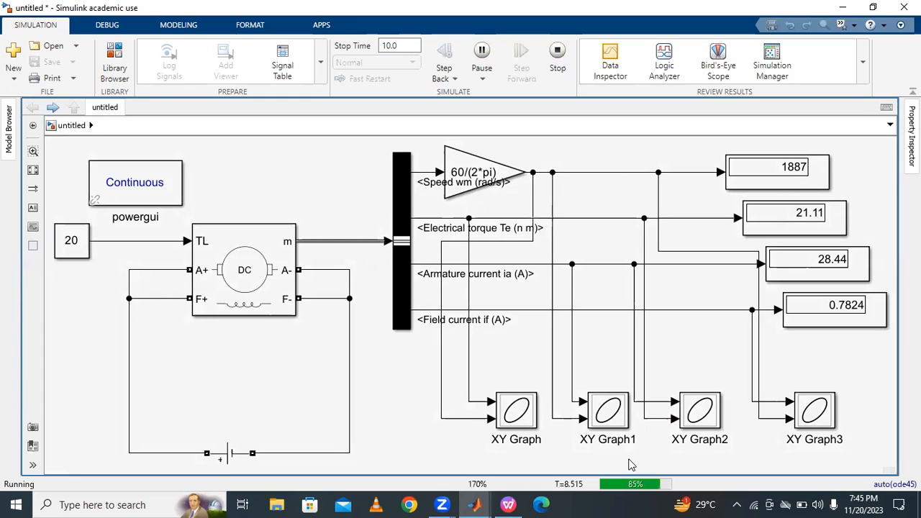
pyautogui.click(506, 408)
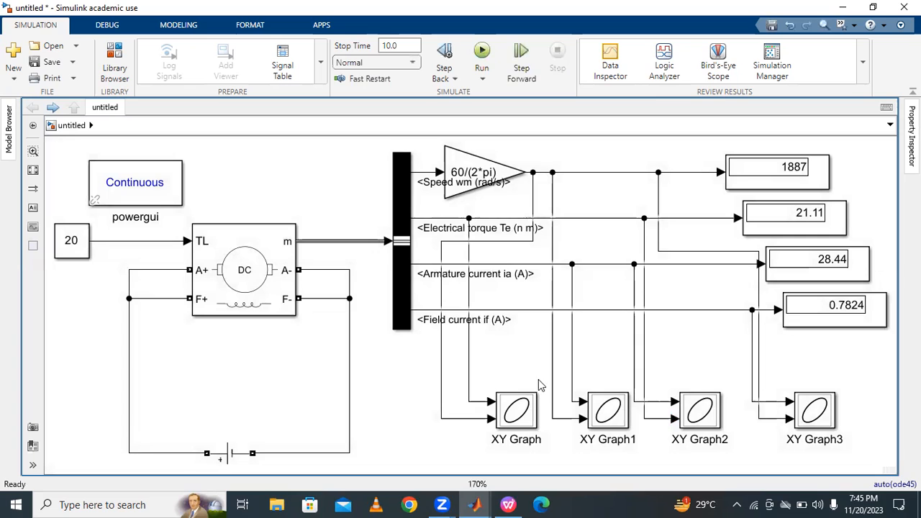
pyautogui.doubleClick(517, 411)
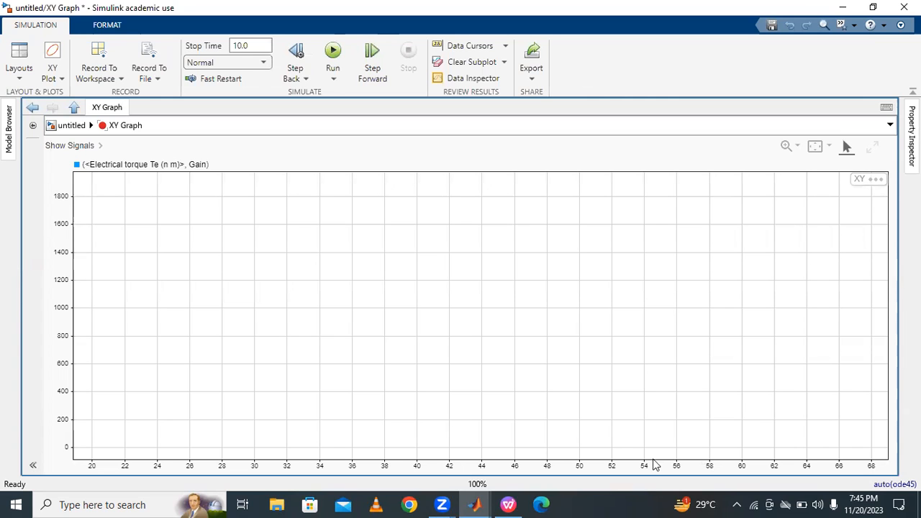
pyautogui.click(32, 108)
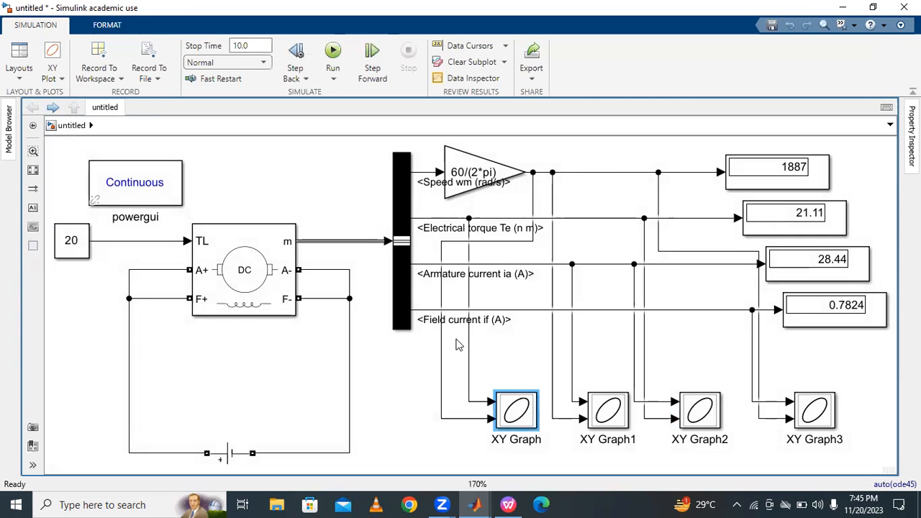
# Trace the torque and speed lines into XY Graph, examine its speed-torque characteristic and axis assignment, and return to the model
pyautogui.click(470, 400)
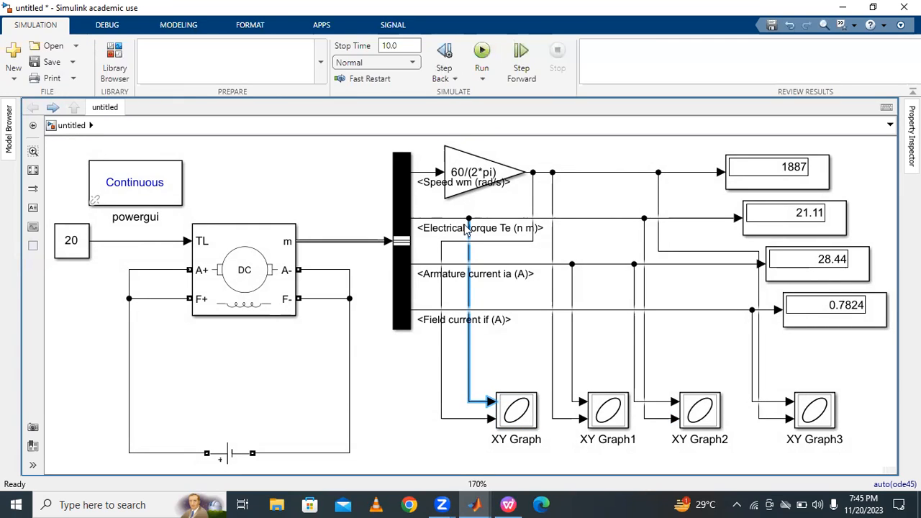
pyautogui.click(467, 417)
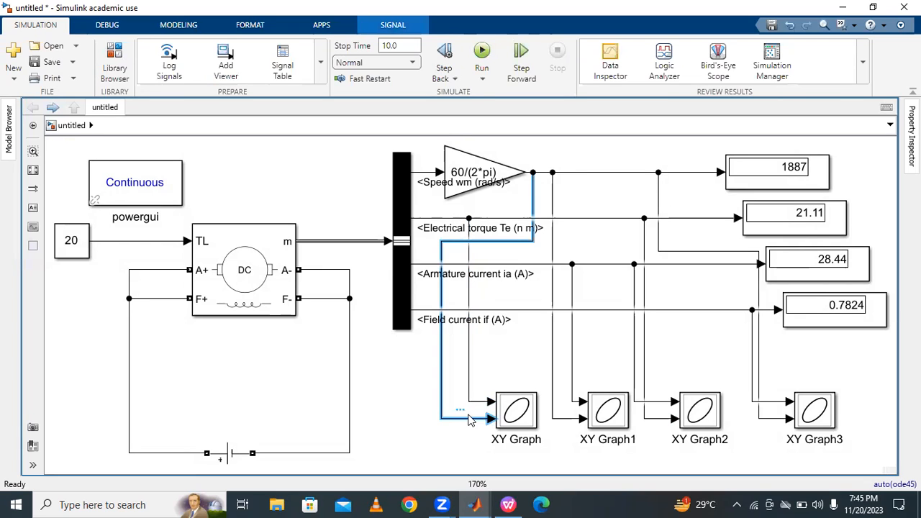
pyautogui.doubleClick(518, 412)
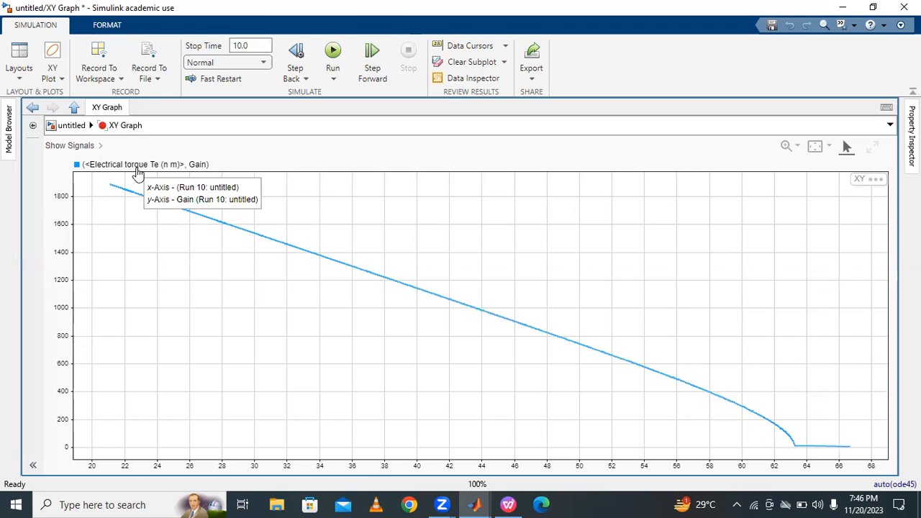
pyautogui.click(33, 108)
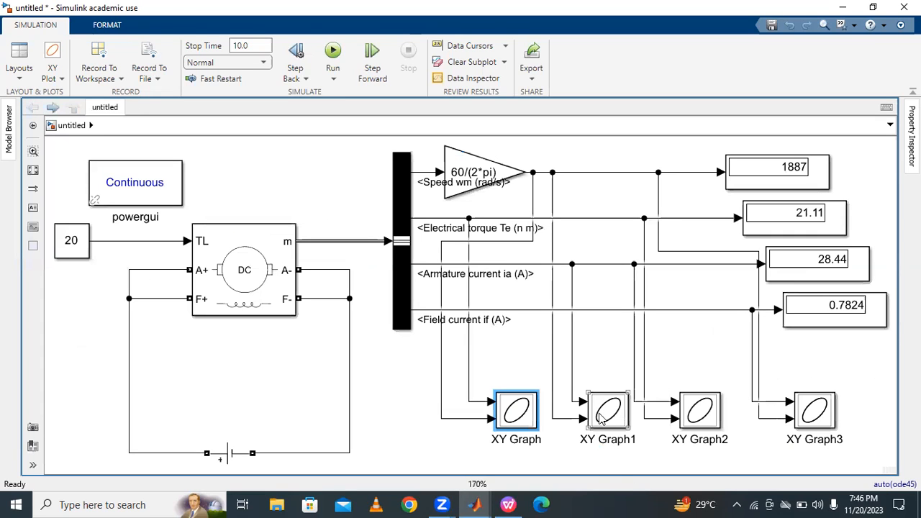
# Trace the speed and armature current lines into XY Graph1, examine its characteristic fitted to view, and return to the model
pyautogui.click(561, 419)
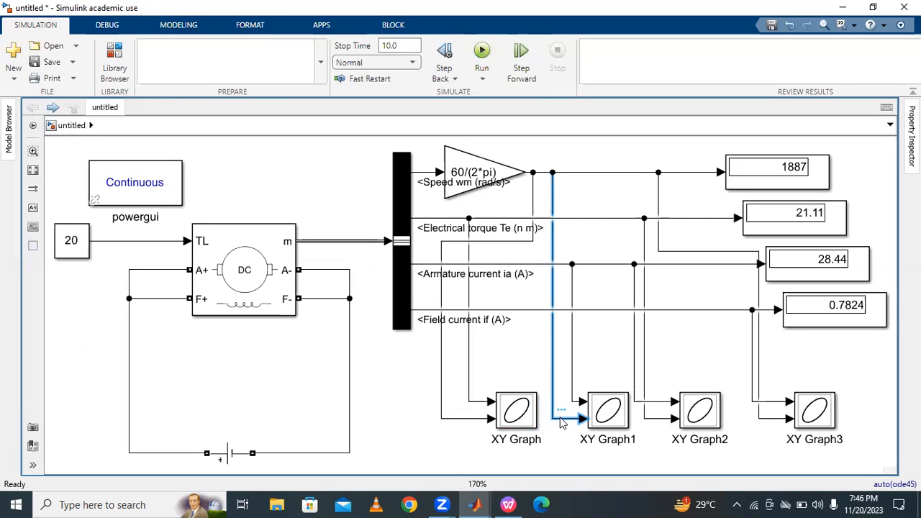
pyautogui.click(573, 356)
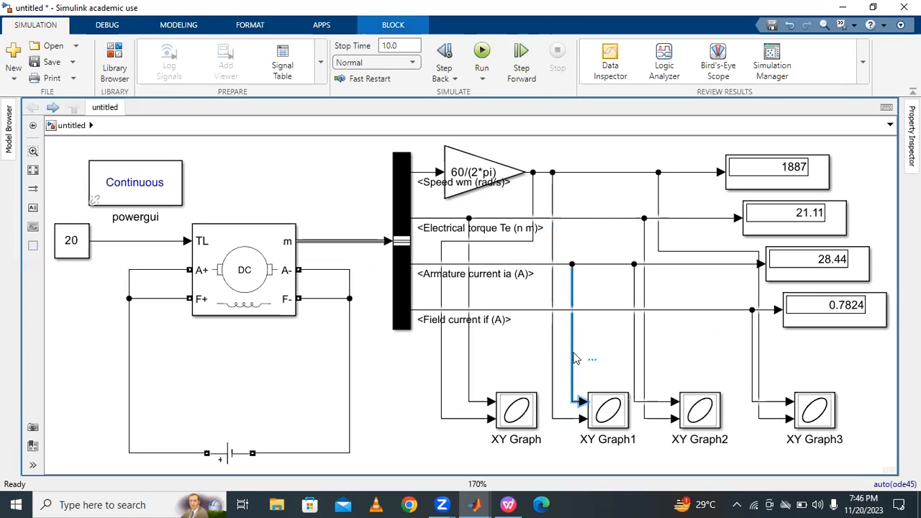
pyautogui.doubleClick(608, 412)
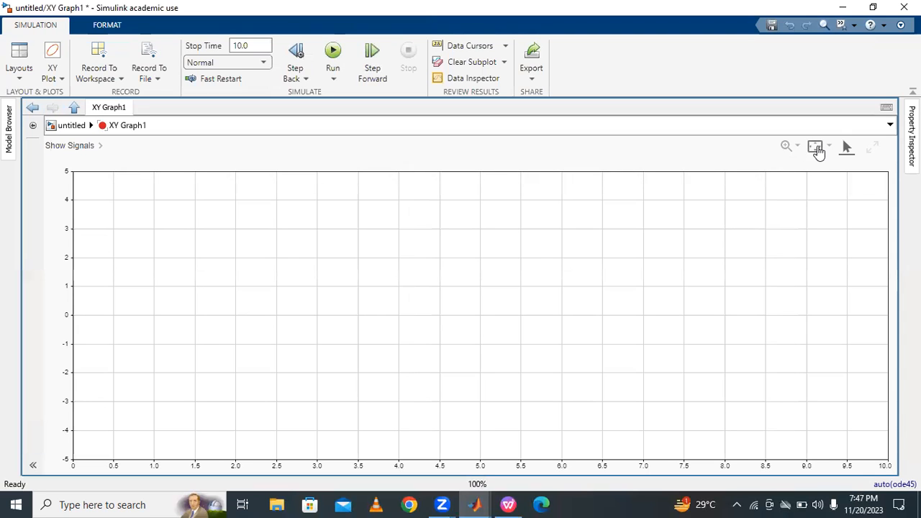
pyautogui.click(817, 149)
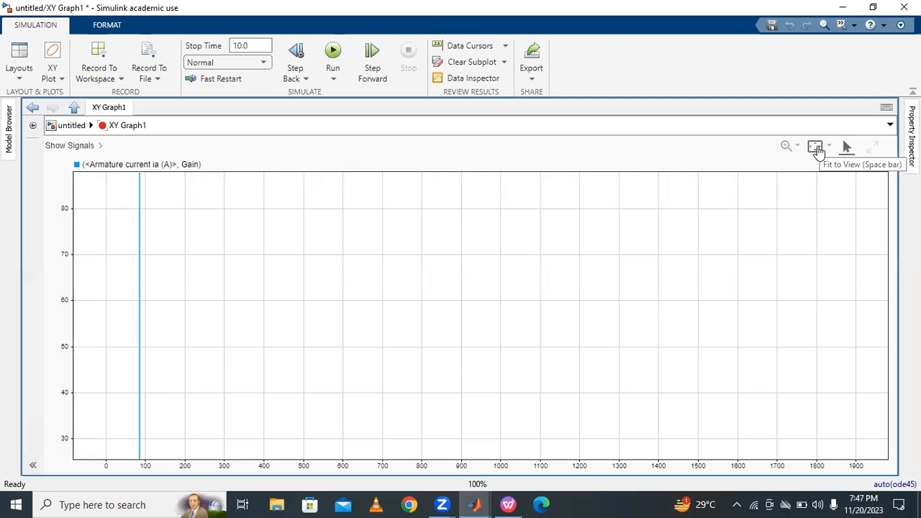
pyautogui.click(819, 151)
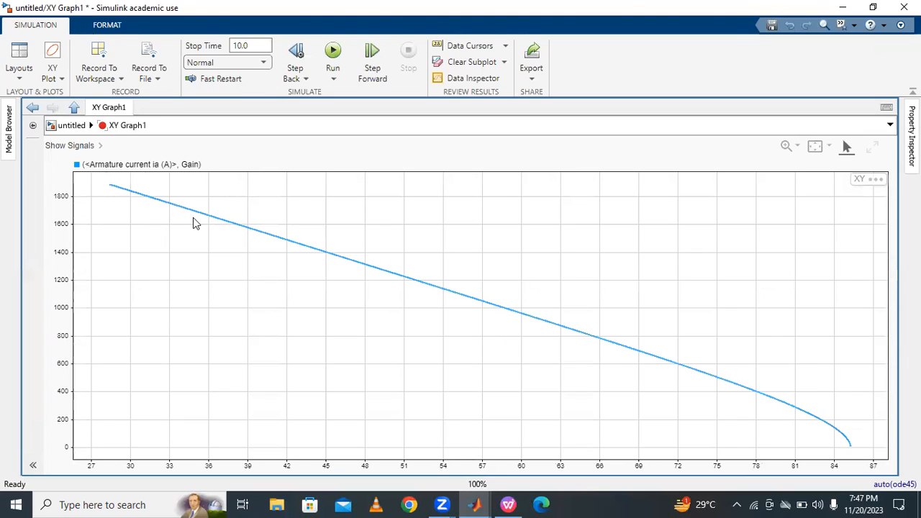
pyautogui.click(481, 505)
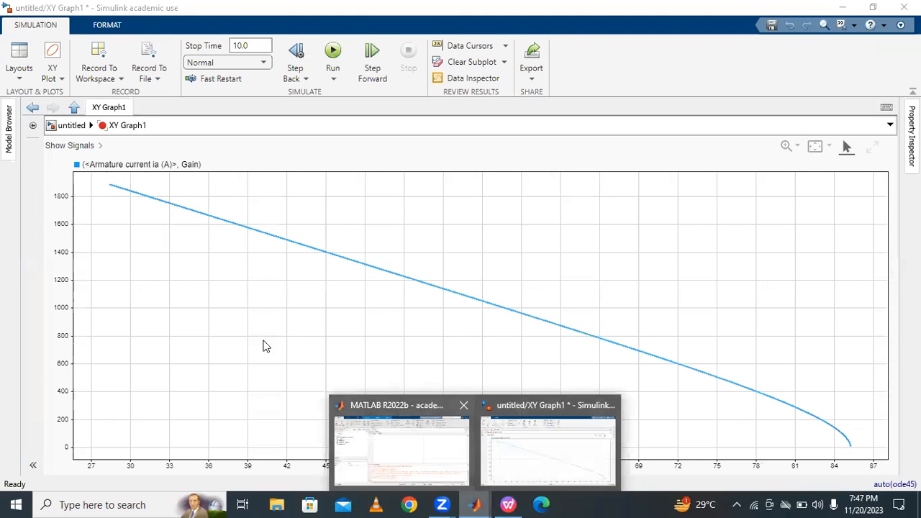
pyautogui.click(32, 108)
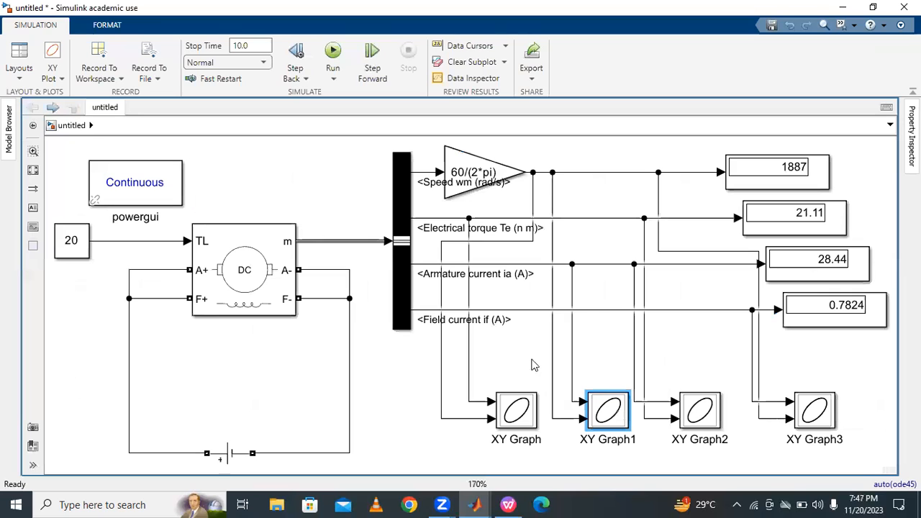
# Trace the armature current and electrical torque lines into XY Graph2, and examine its torque-armature current characteristic fitted to view
pyautogui.click(699, 421)
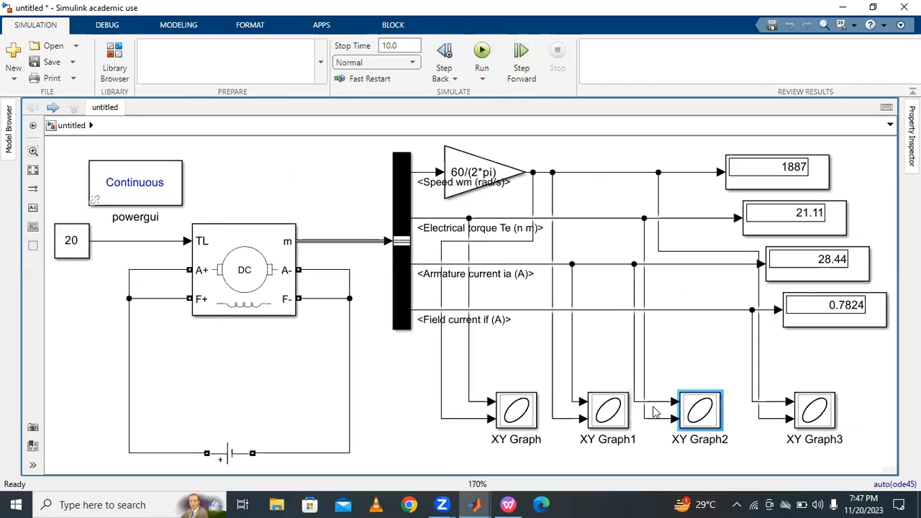
pyautogui.click(653, 403)
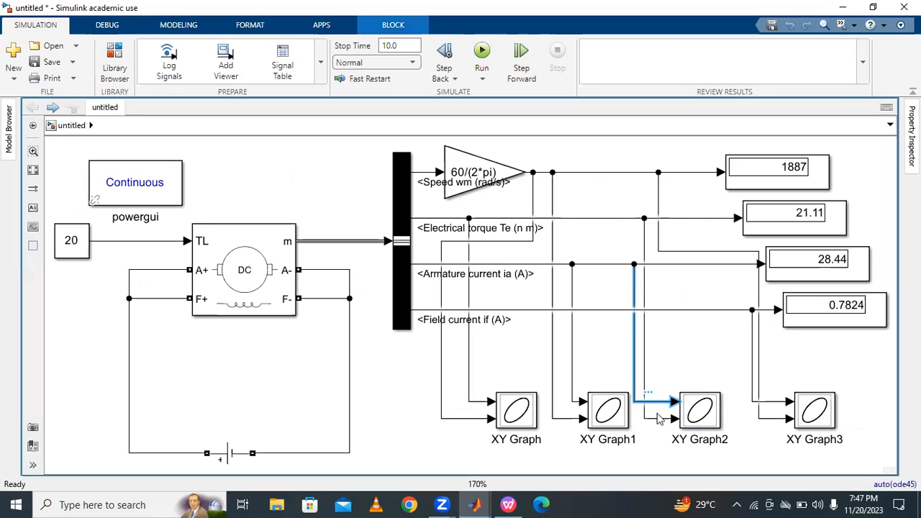
pyautogui.doubleClick(653, 406)
pyautogui.click(681, 377)
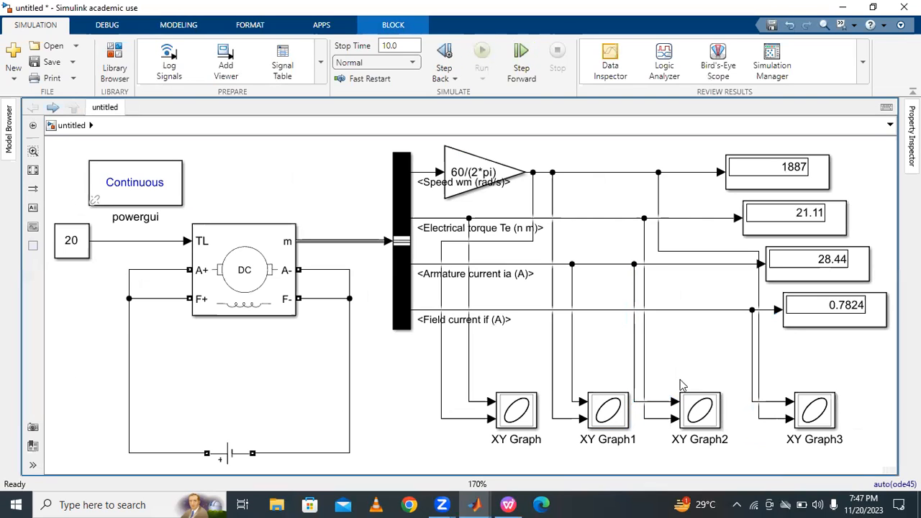
pyautogui.click(661, 420)
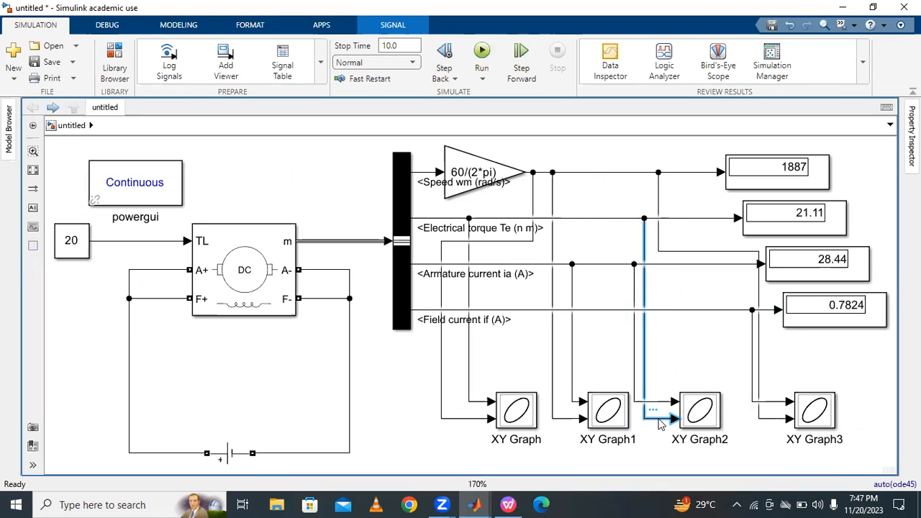
pyautogui.doubleClick(704, 417)
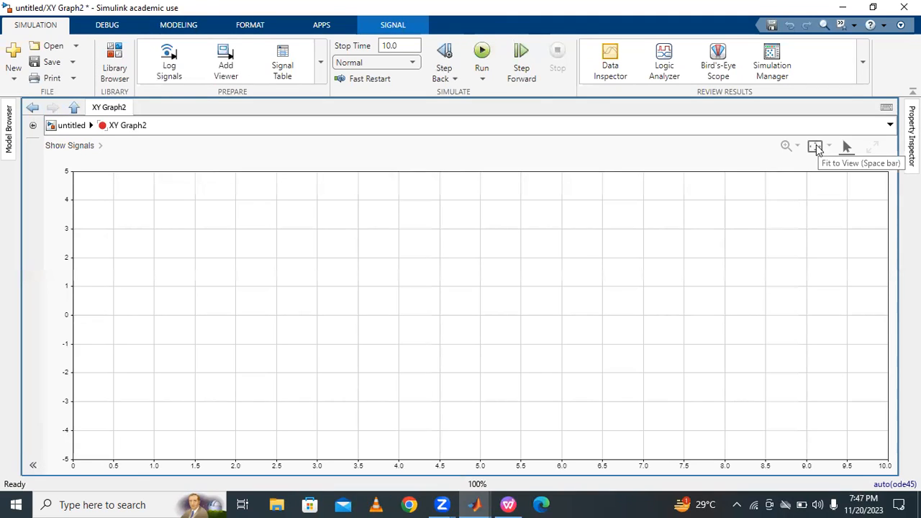
pyautogui.click(816, 147)
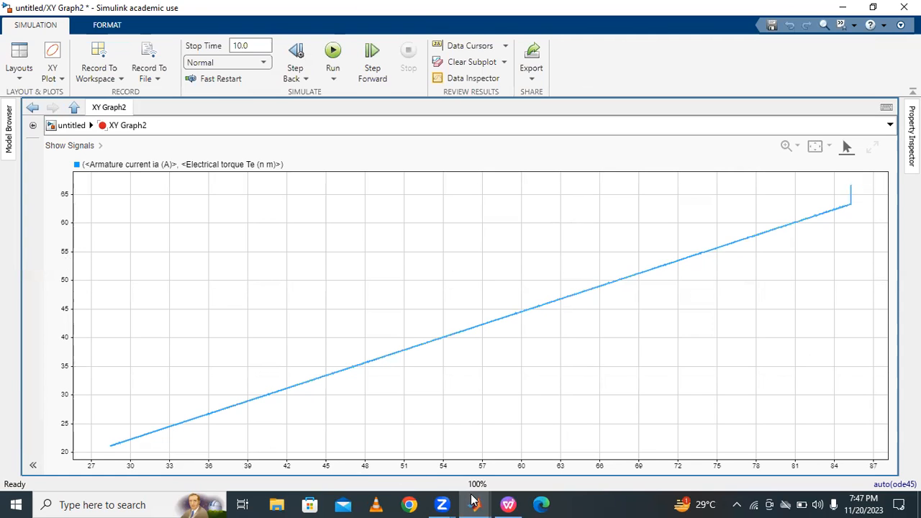
# Compare the XY Graph2 curve with the DC shunt motor characteristics slide in dc motor.ppt, and return to the Simulink model
pyautogui.click(508, 505)
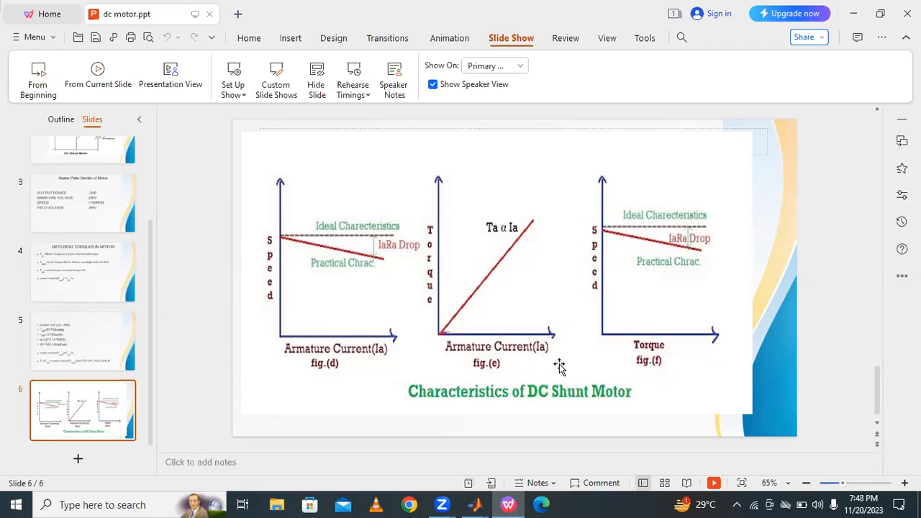
pyautogui.moveTo(510, 504)
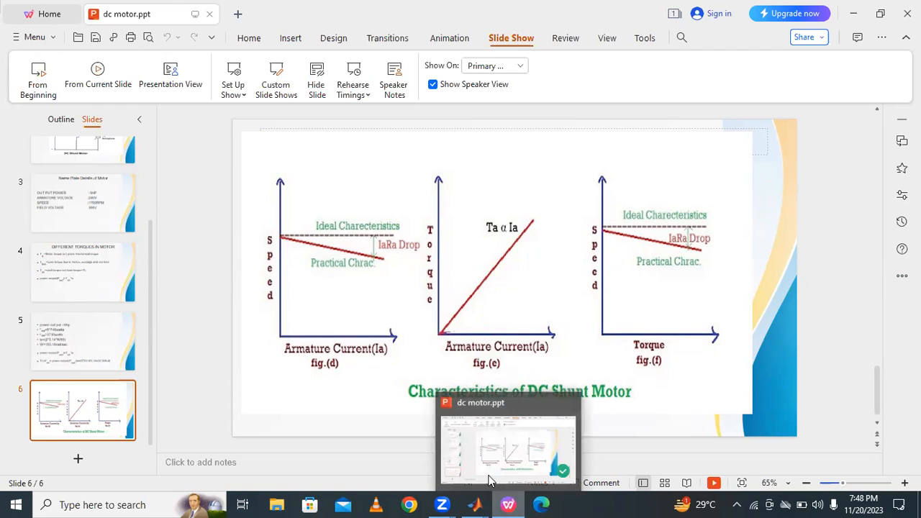
pyautogui.moveTo(475, 504)
pyautogui.click(536, 466)
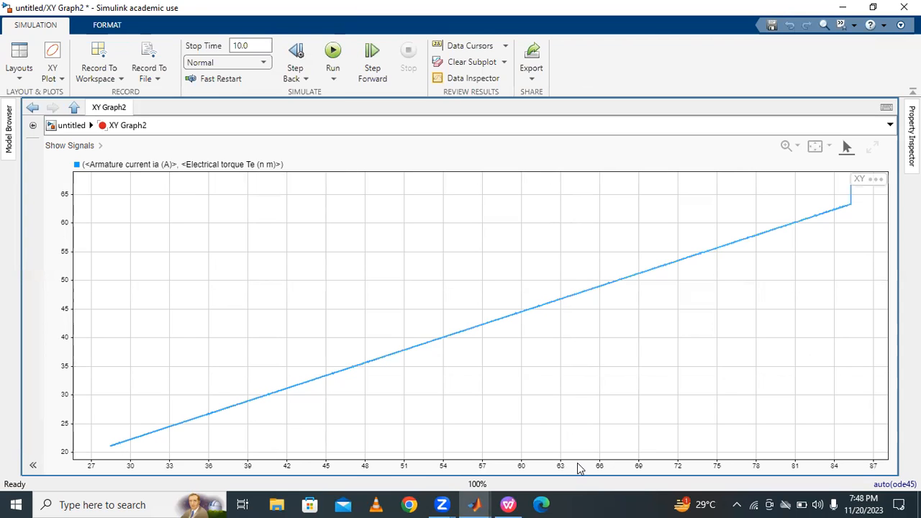
pyautogui.click(33, 107)
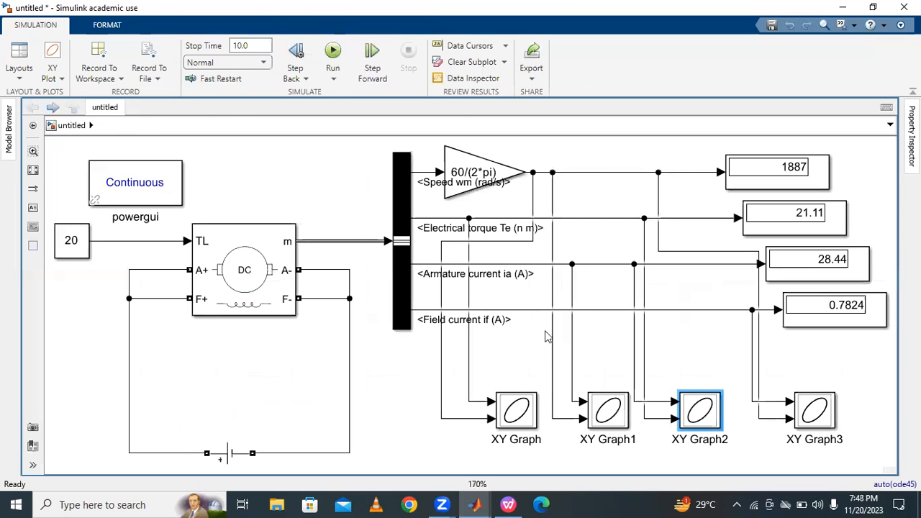
# Trace the field current and speed lines into XY Graph3, examine its characteristic fitted to view, and recheck both input lines in the model
pyautogui.click(816, 371)
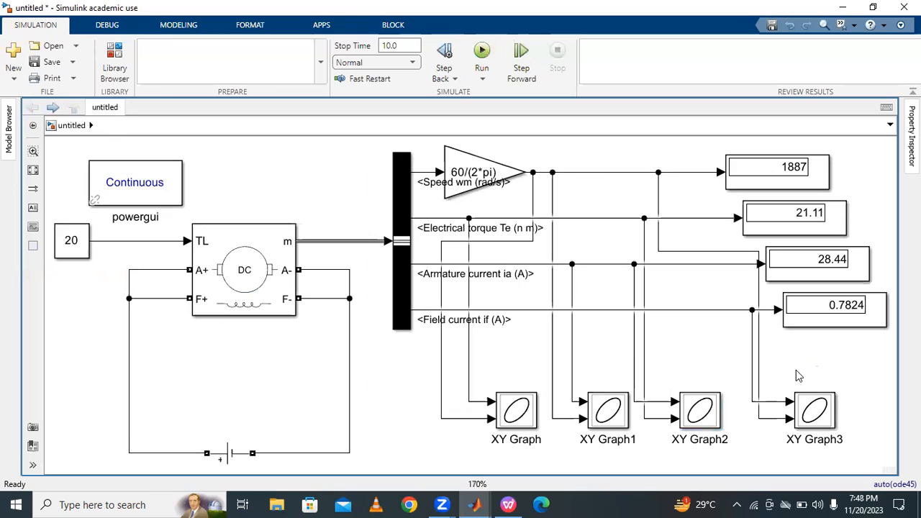
pyautogui.click(769, 401)
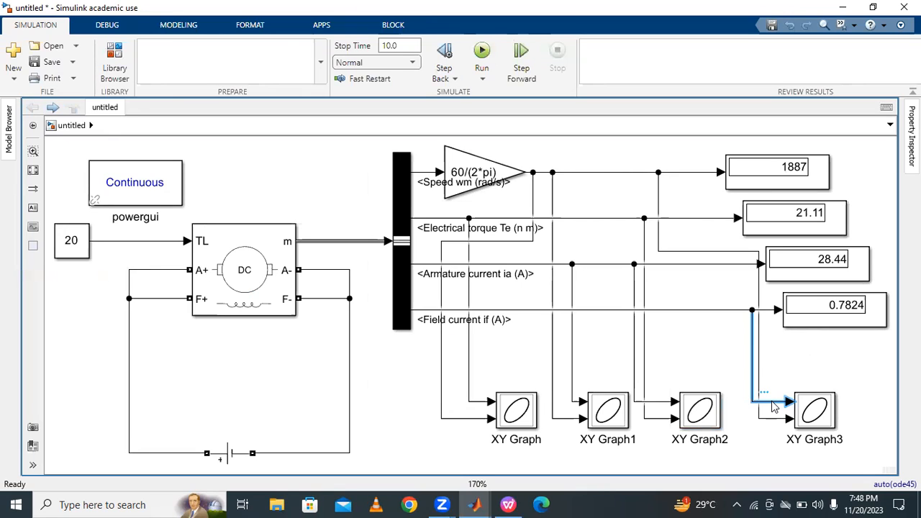
pyautogui.click(774, 417)
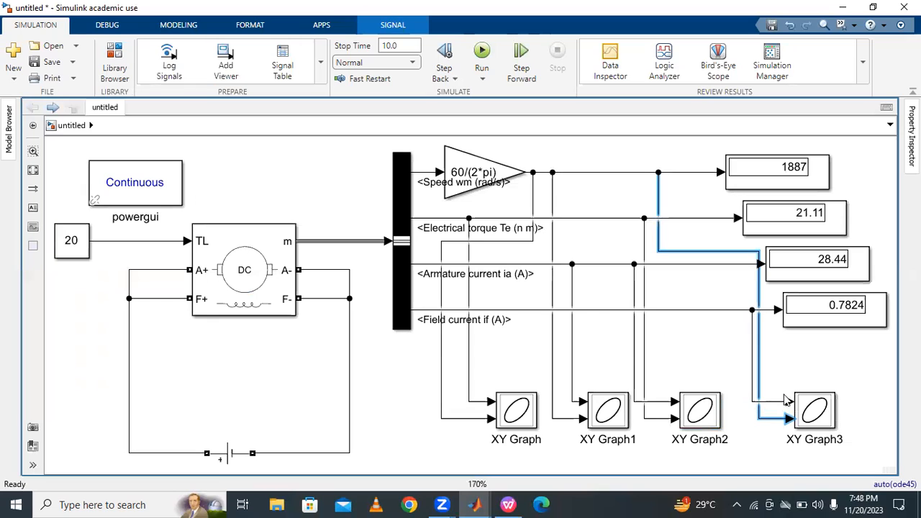
pyautogui.doubleClick(817, 416)
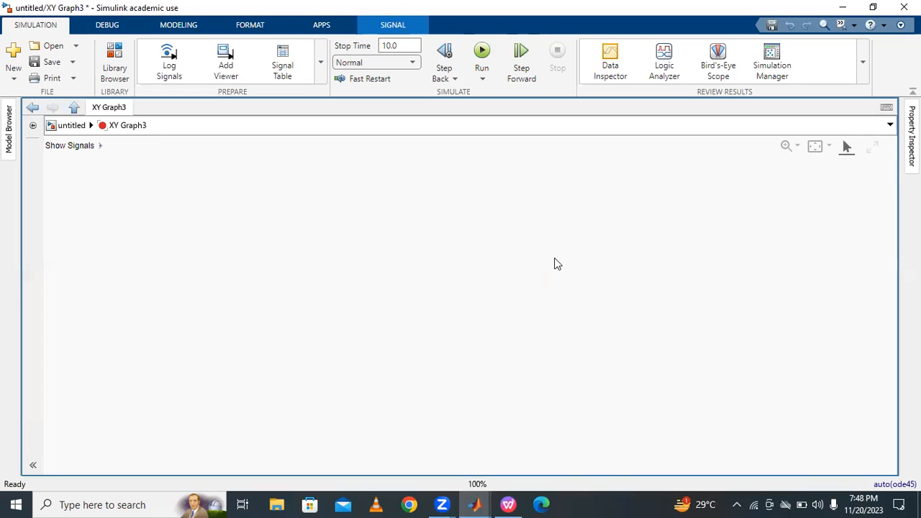
pyautogui.click(814, 152)
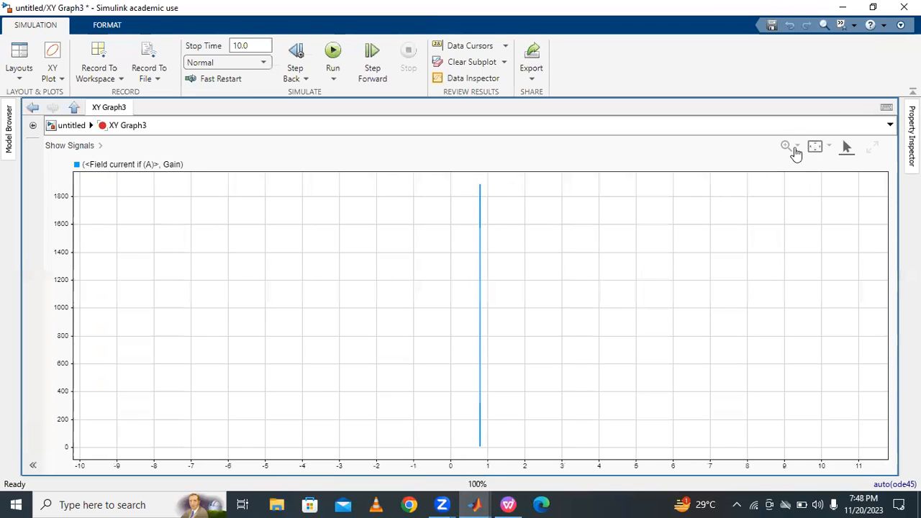
pyautogui.click(32, 108)
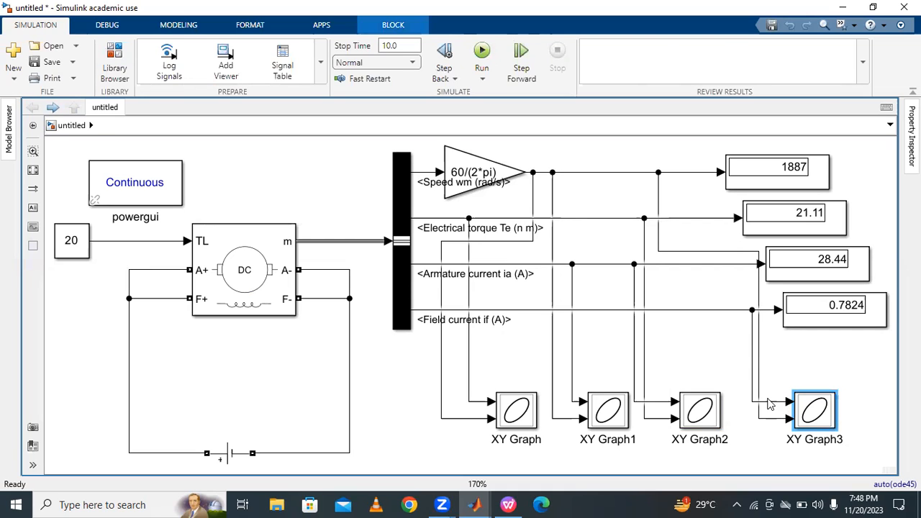
pyautogui.click(768, 401)
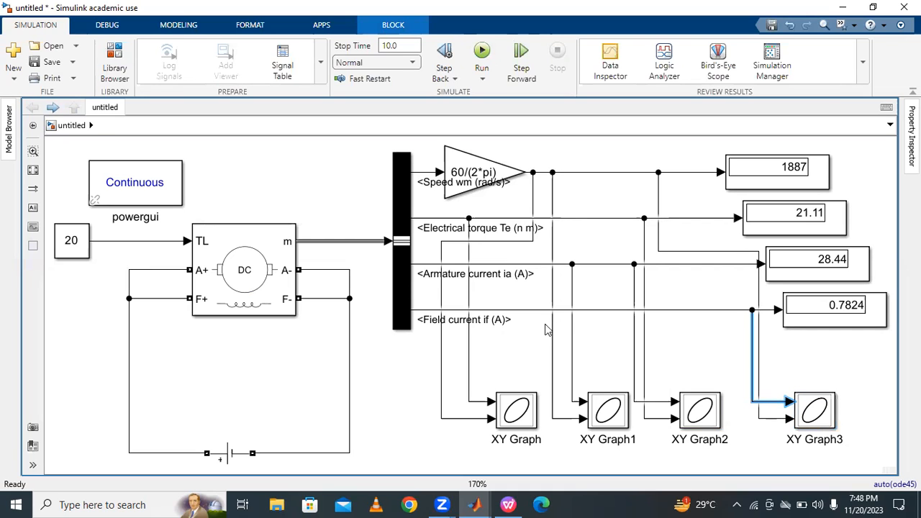
pyautogui.click(768, 420)
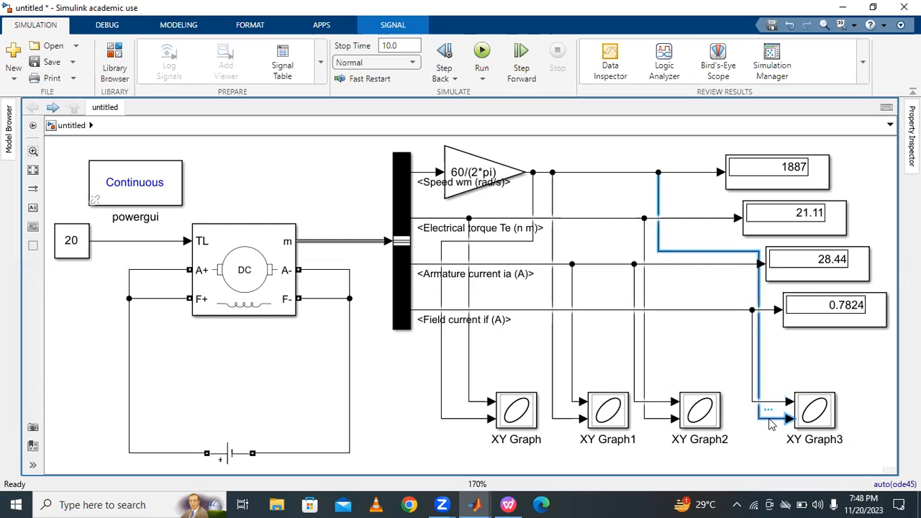